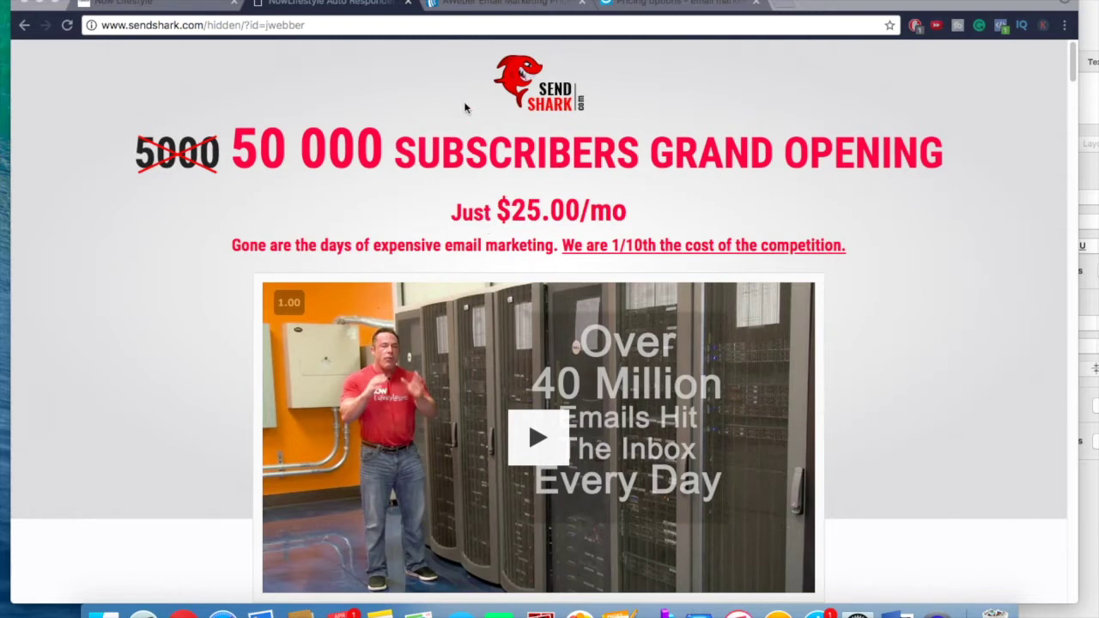
# - Check AWeber's pricing table, and GetResponse's Email plan price for list sizes of 2,500 and 5,000
pyautogui.click(502, 8)
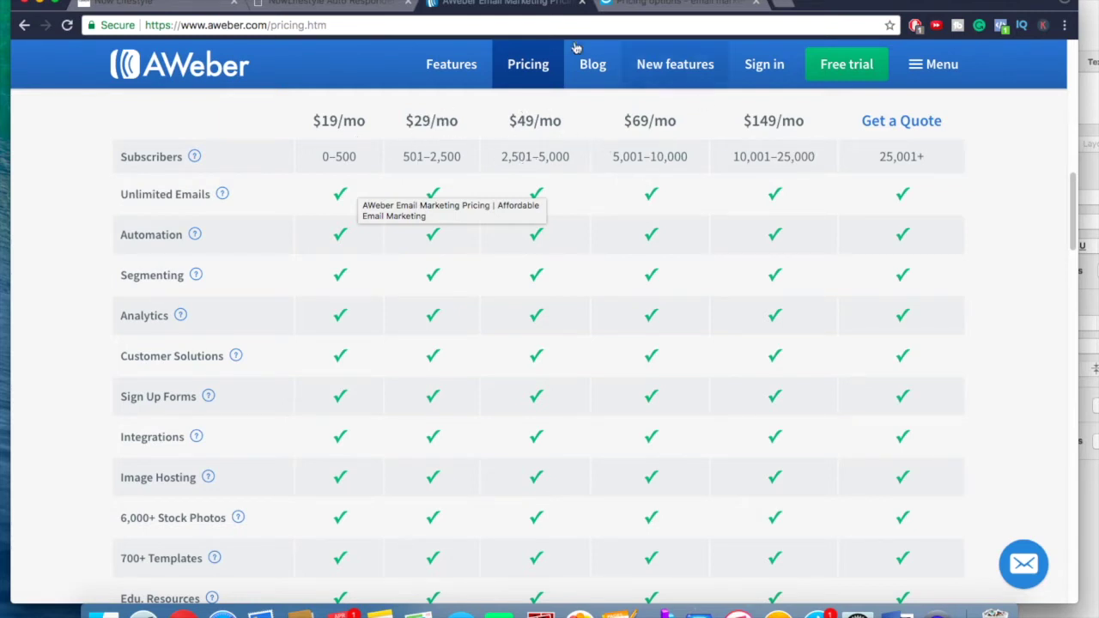
pyautogui.click(679, 3)
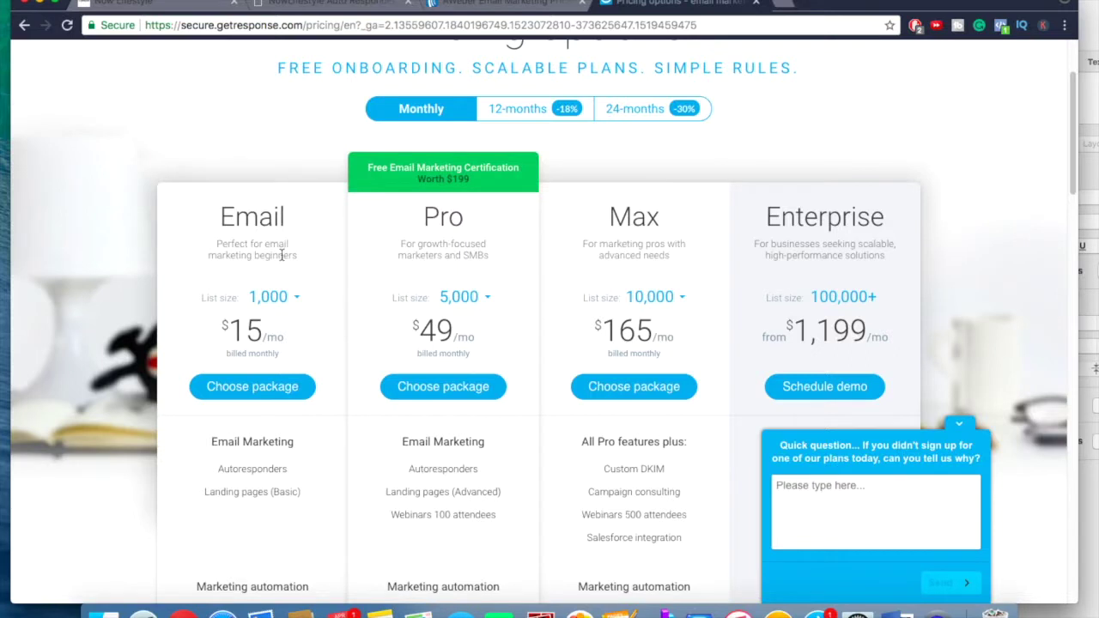
pyautogui.click(282, 304)
pyautogui.click(277, 334)
pyautogui.click(271, 306)
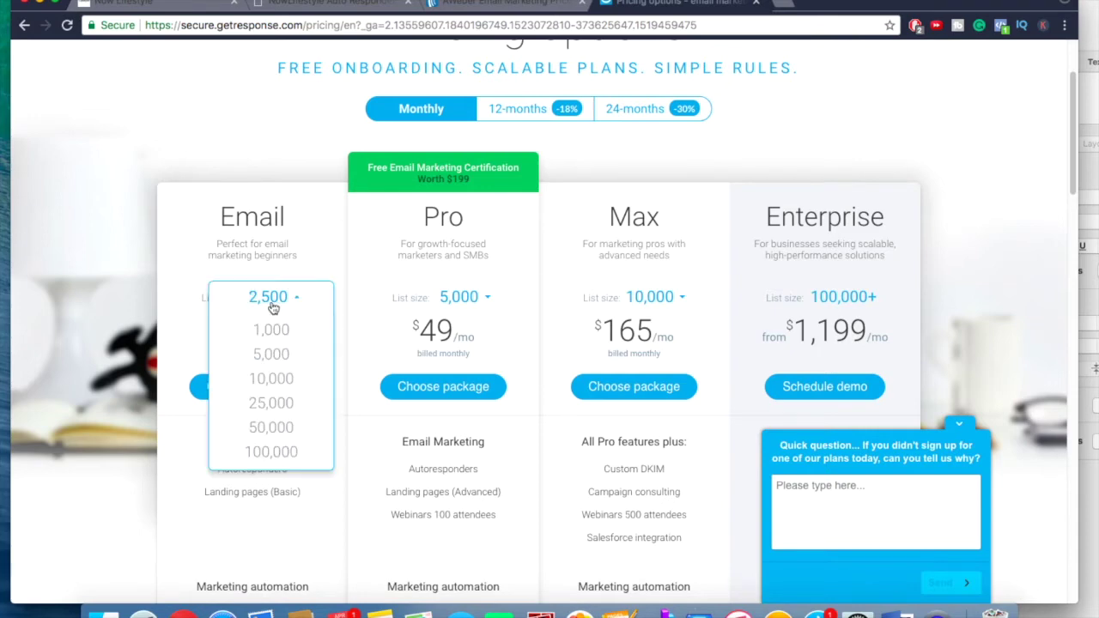
pyautogui.click(283, 358)
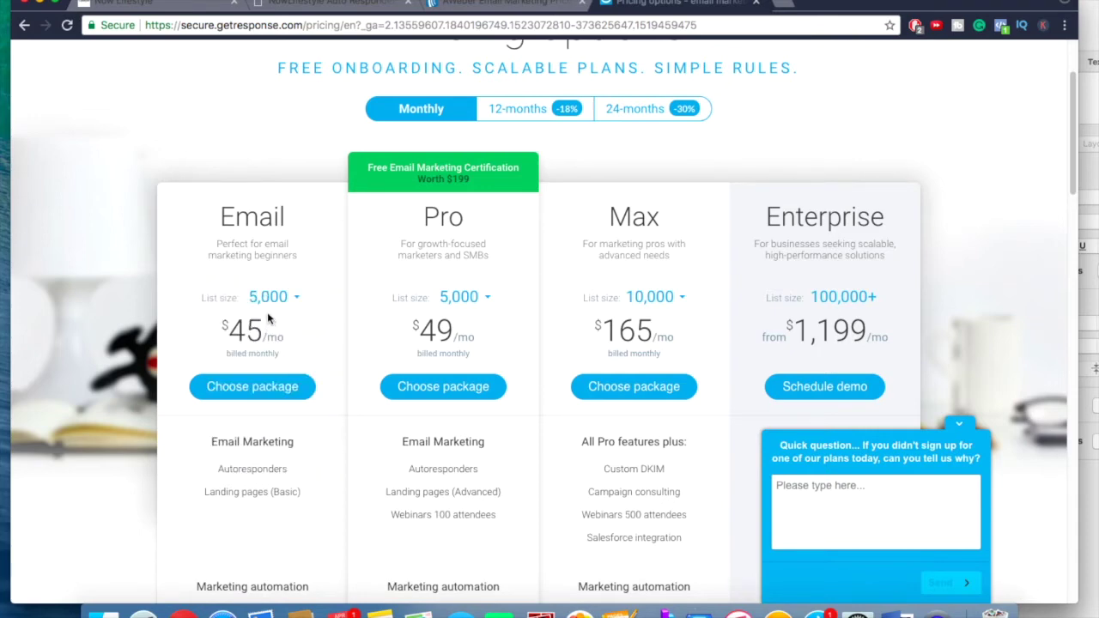
# - Return to the SendShark sales page and review its subscriber offer and monthly price
pyautogui.click(277, 8)
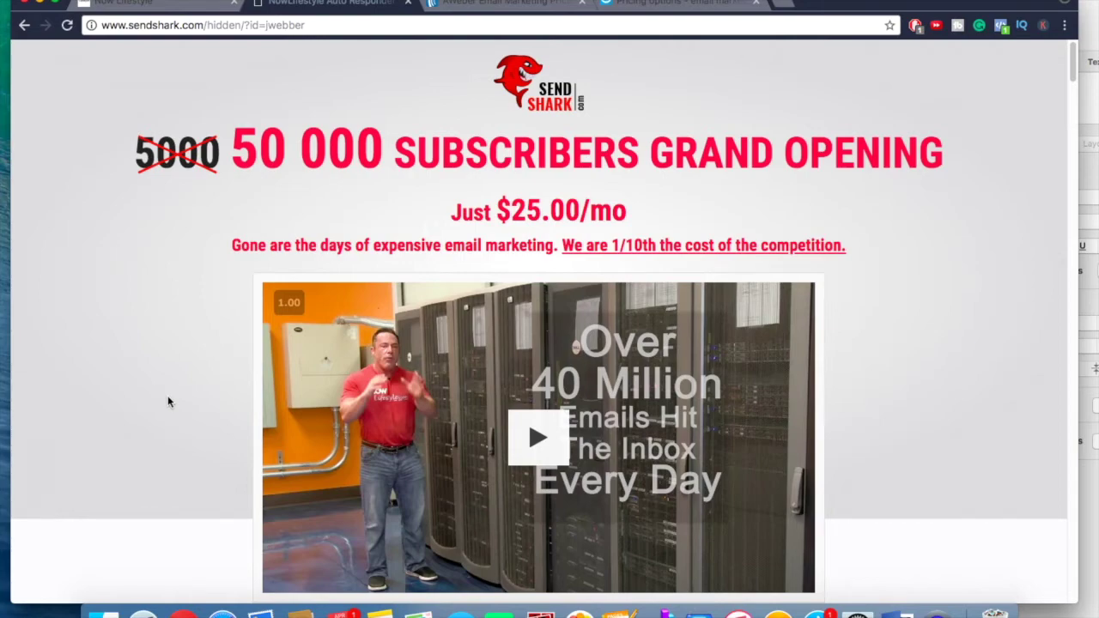
pyautogui.scroll(-5, 180, 408)
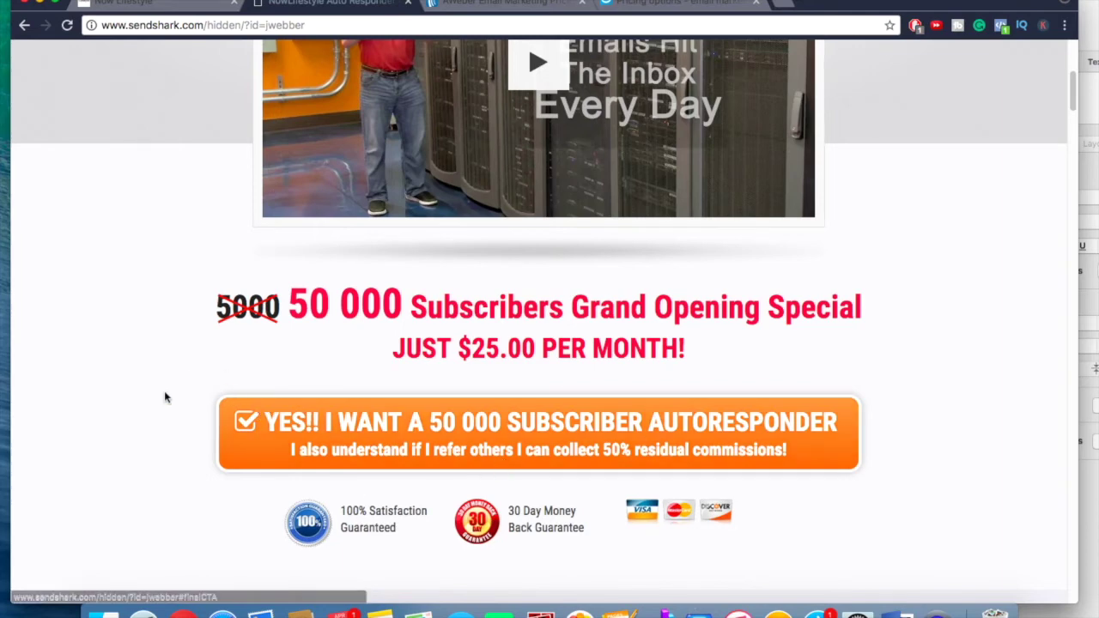
pyautogui.scroll(2, 166, 397)
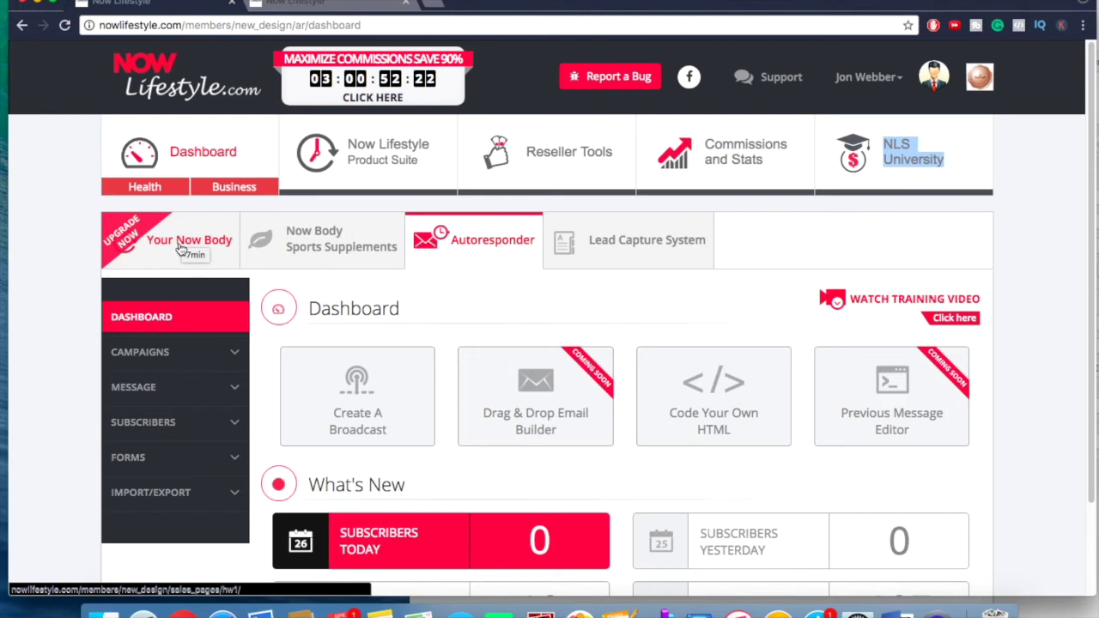
# - Look through the NLS University product list, including the Instagram, lead magnet, traffic and sales funnel courses and their commissions
pyautogui.click(289, 7)
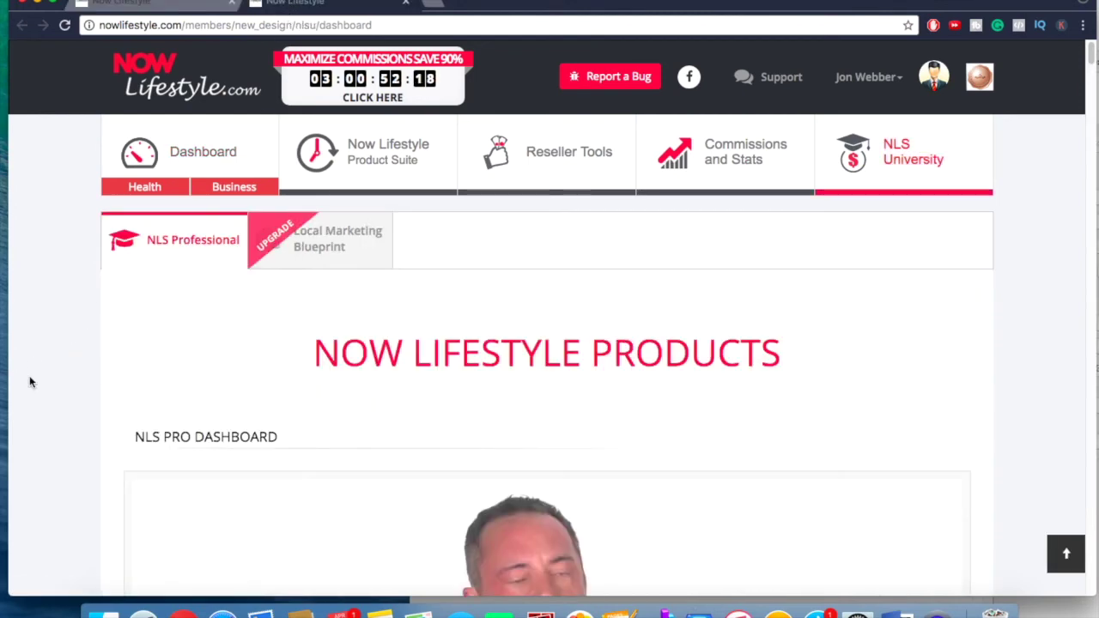
pyautogui.scroll(-2, 31, 382)
pyautogui.scroll(-10, 34, 381)
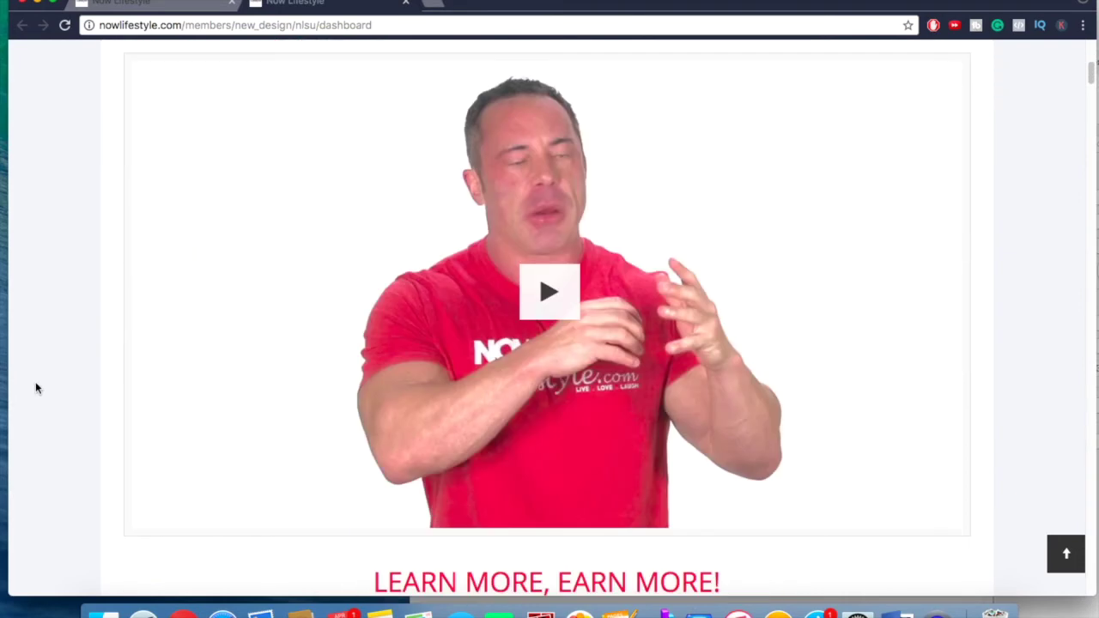
pyautogui.moveTo(154, 411); pyautogui.dragTo(261, 411)
pyautogui.scroll(-7, 247, 418)
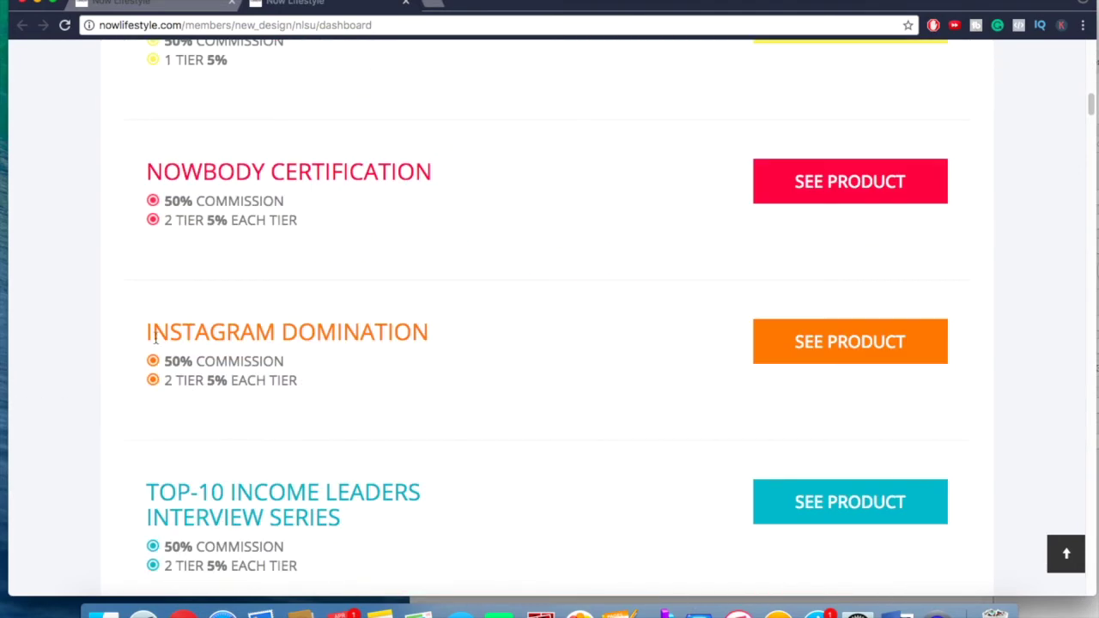
pyautogui.moveTo(148, 332); pyautogui.dragTo(310, 336)
pyautogui.scroll(-7, 304, 387)
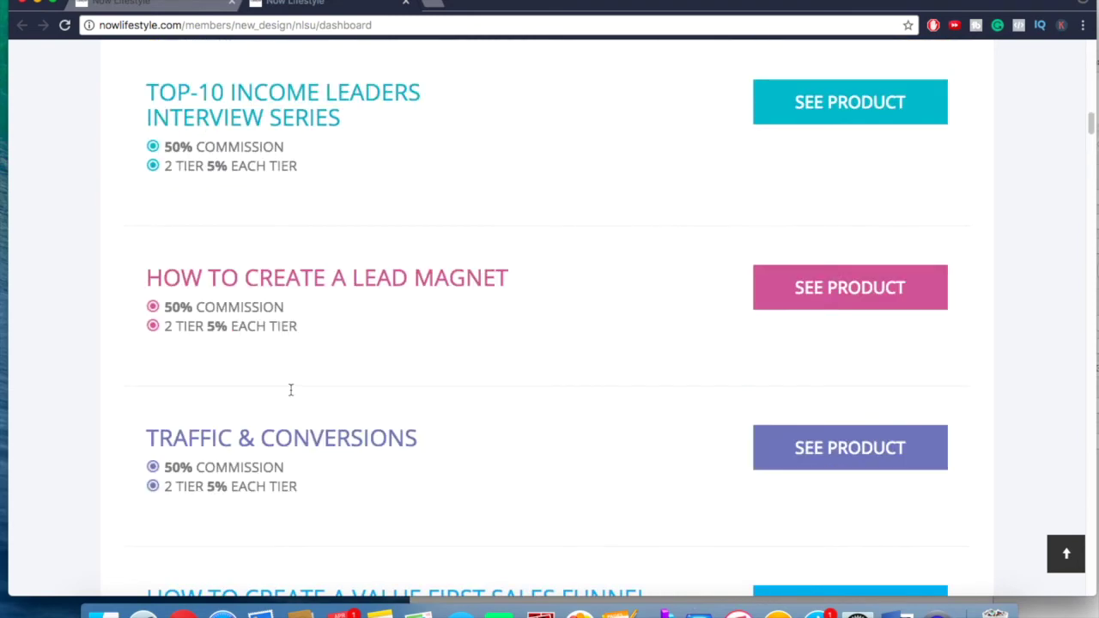
pyautogui.scroll(-4, 413, 319)
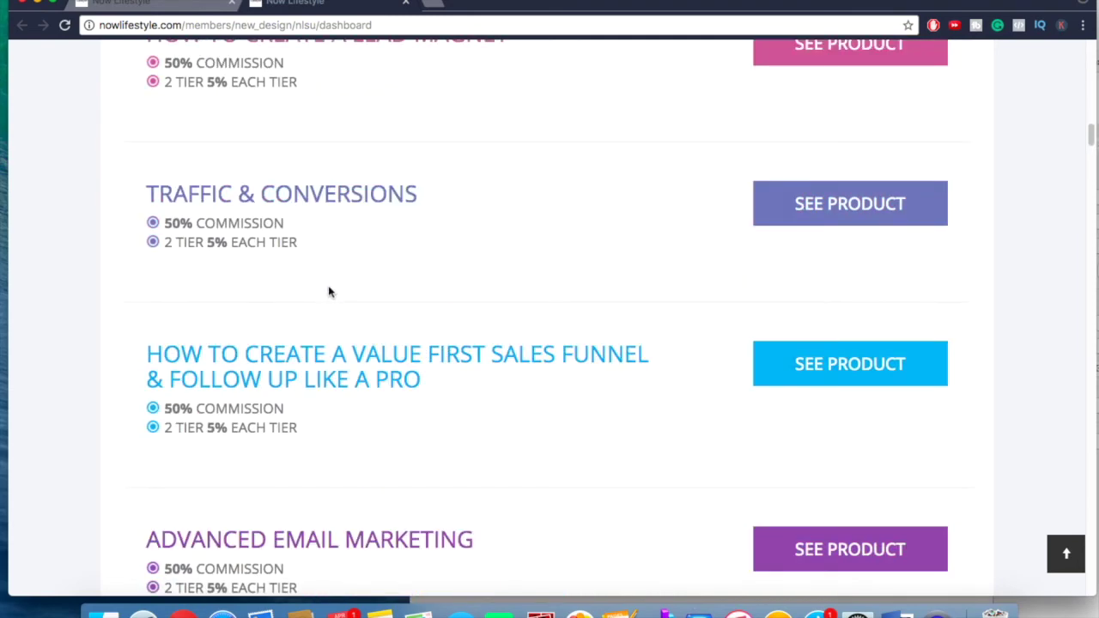
pyautogui.scroll(-1, 331, 292)
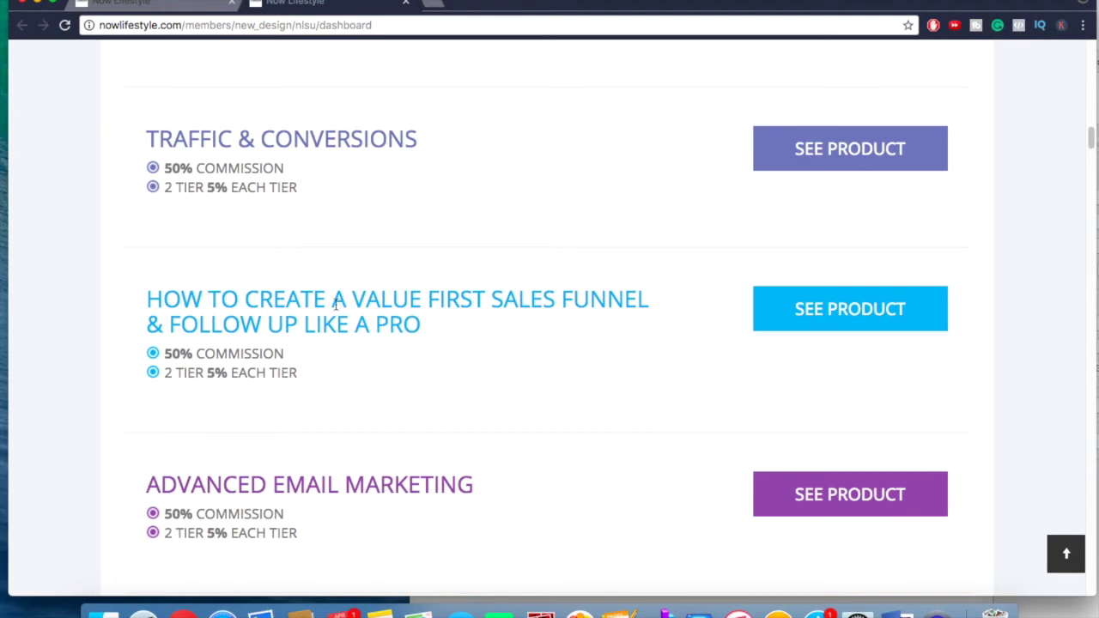
pyautogui.scroll(3, 333, 302)
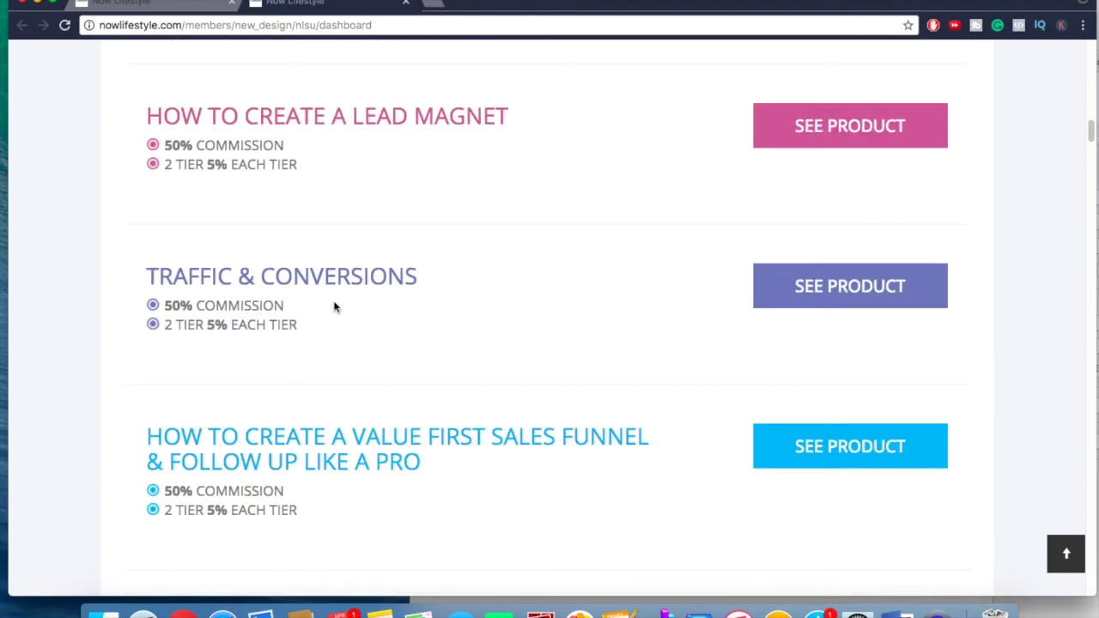
pyautogui.scroll(10, 341, 307)
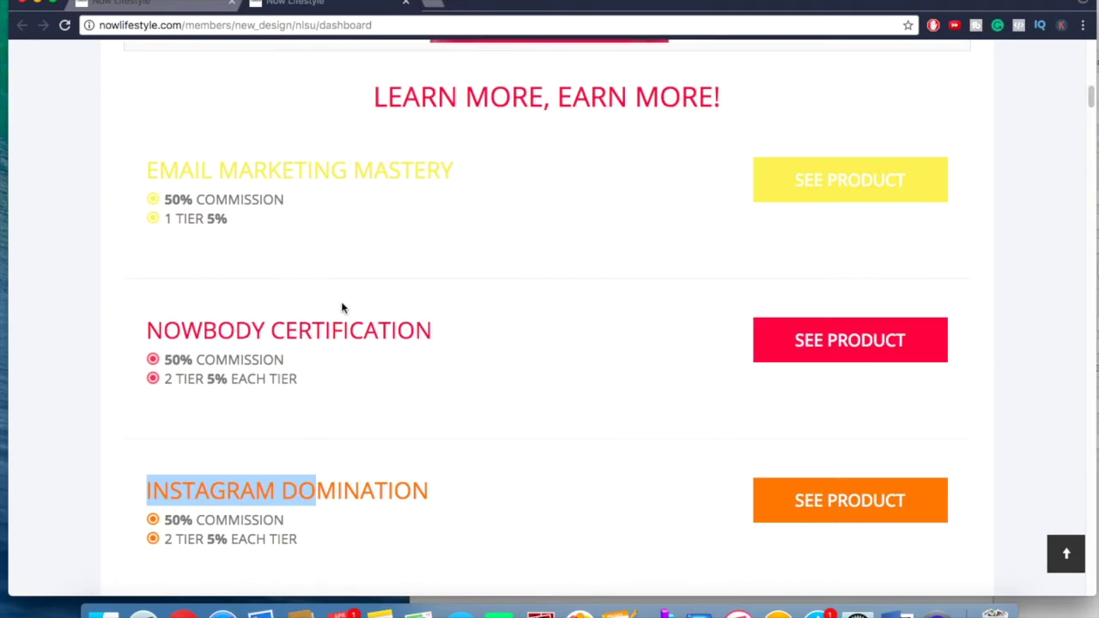
# - Return to the autoresponder dashboard and open the form for adding a campaign
pyautogui.click(198, 5)
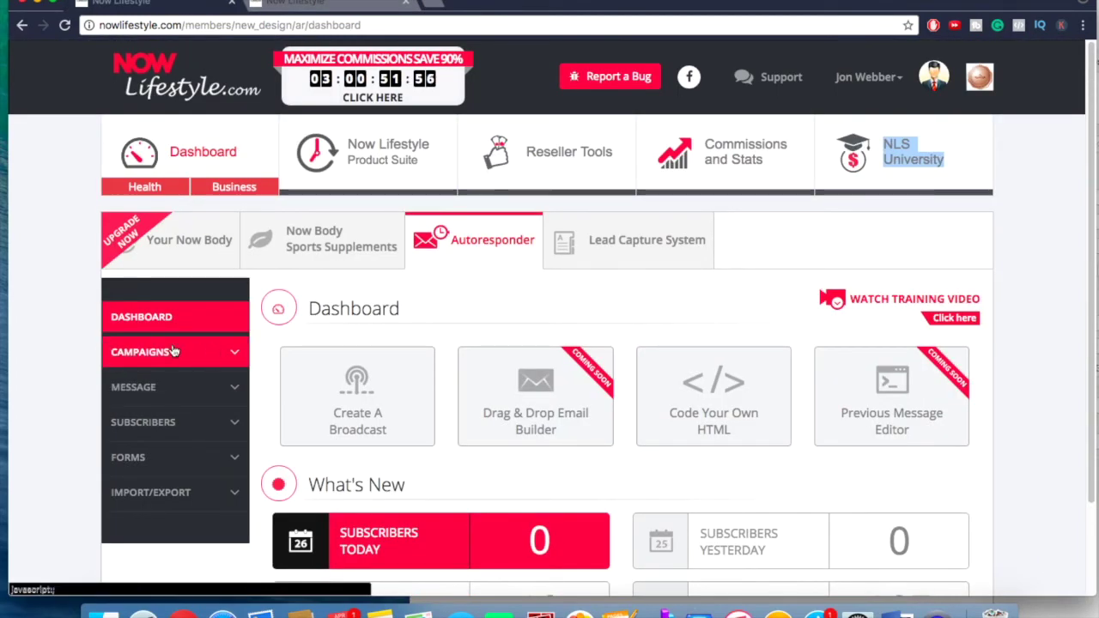
pyautogui.click(199, 353)
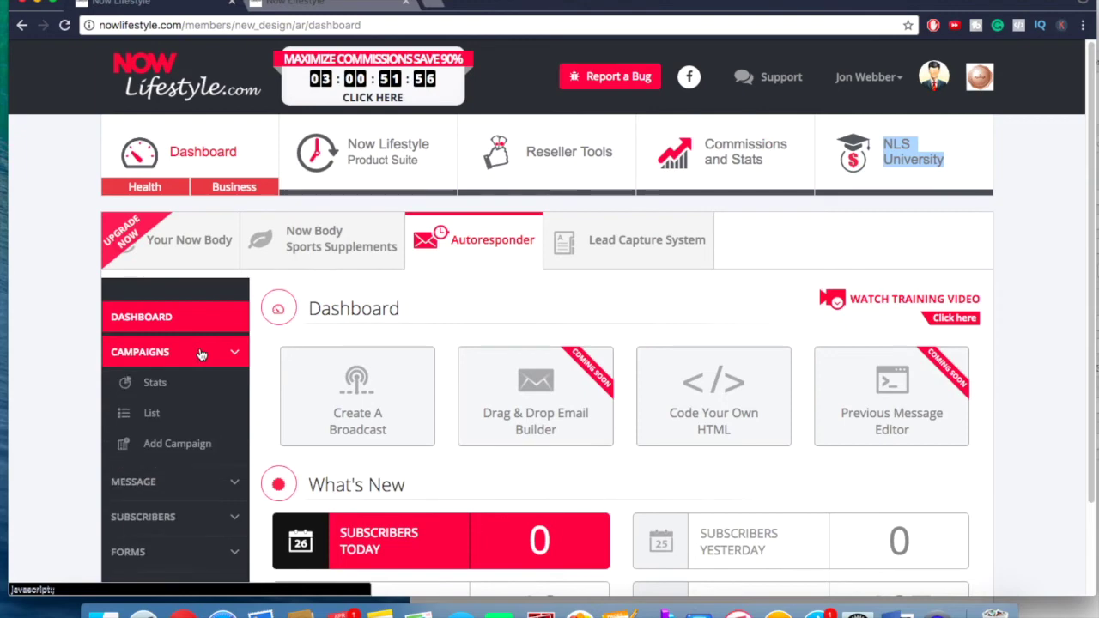
pyautogui.click(180, 443)
pyautogui.scroll(-2, 464, 271)
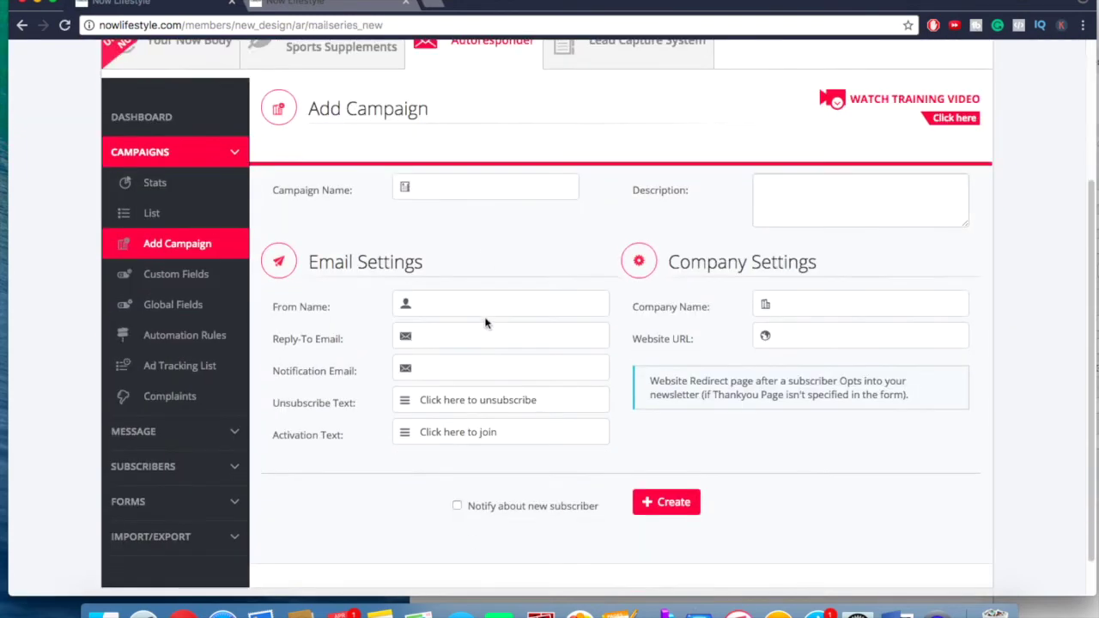
# - Create a campaign named test with the description test, filling in the sender's name and the reply-to and notification e-mails
pyautogui.click(492, 199)
pyautogui.write('test')
pyautogui.press('Tab')
pyautogui.write('test')
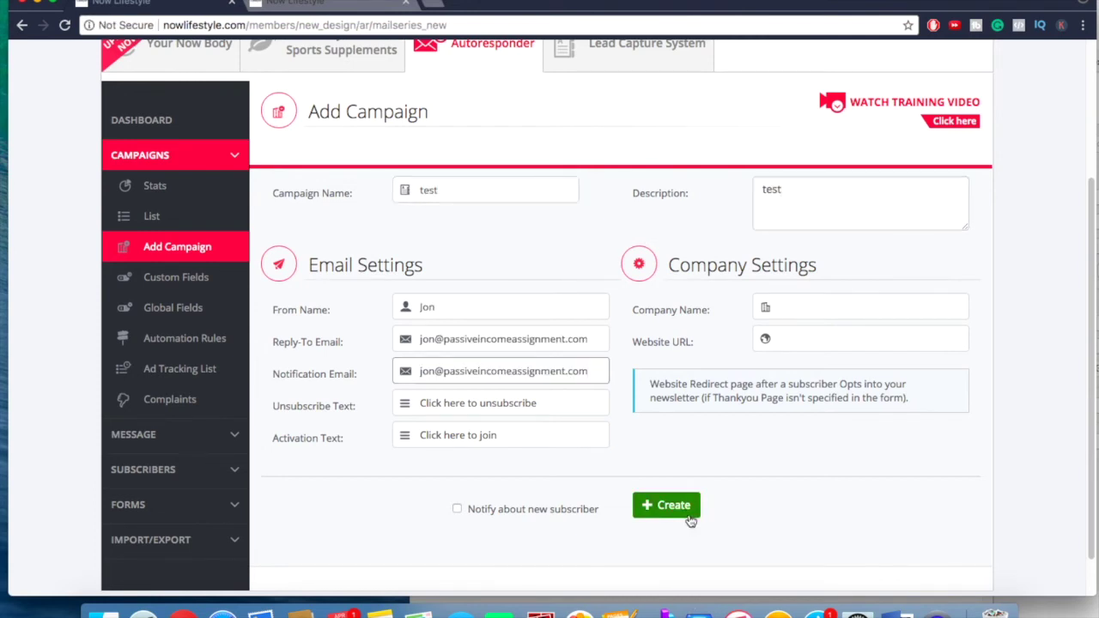
pyautogui.click(679, 513)
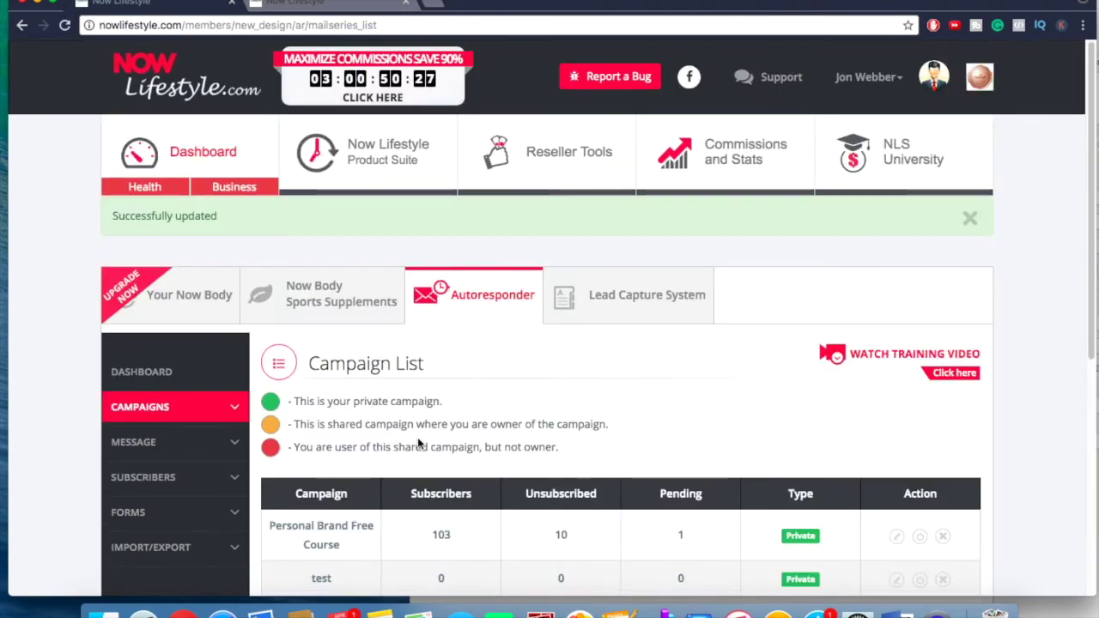
# - Start a new opt-in form for the test campaign and name it test
pyautogui.click(233, 517)
pyautogui.click(172, 573)
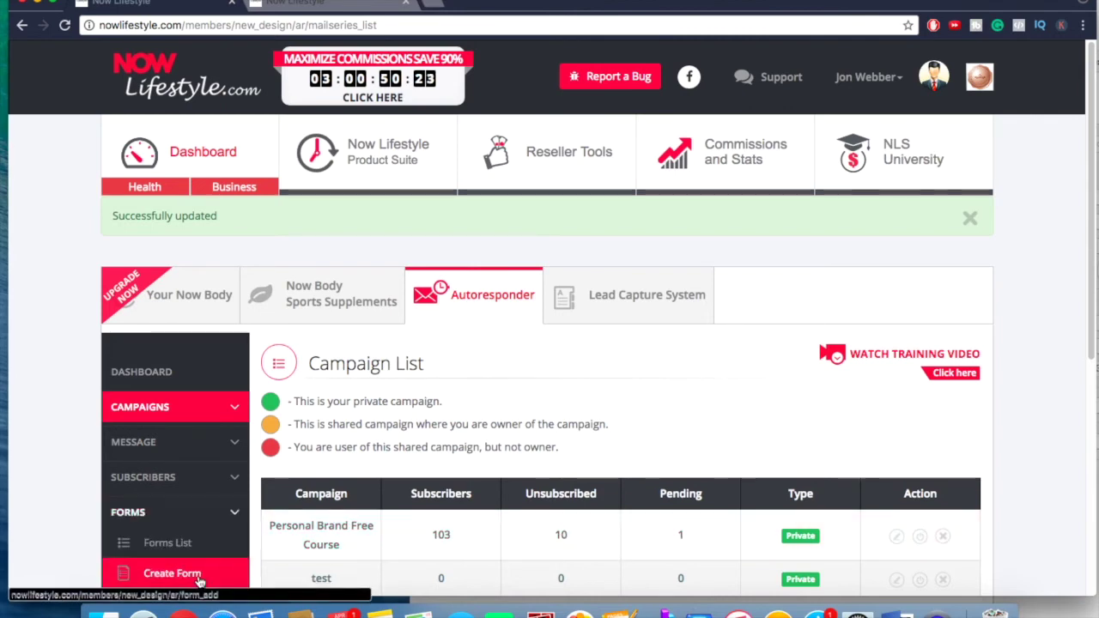
pyautogui.scroll(-1, 417, 424)
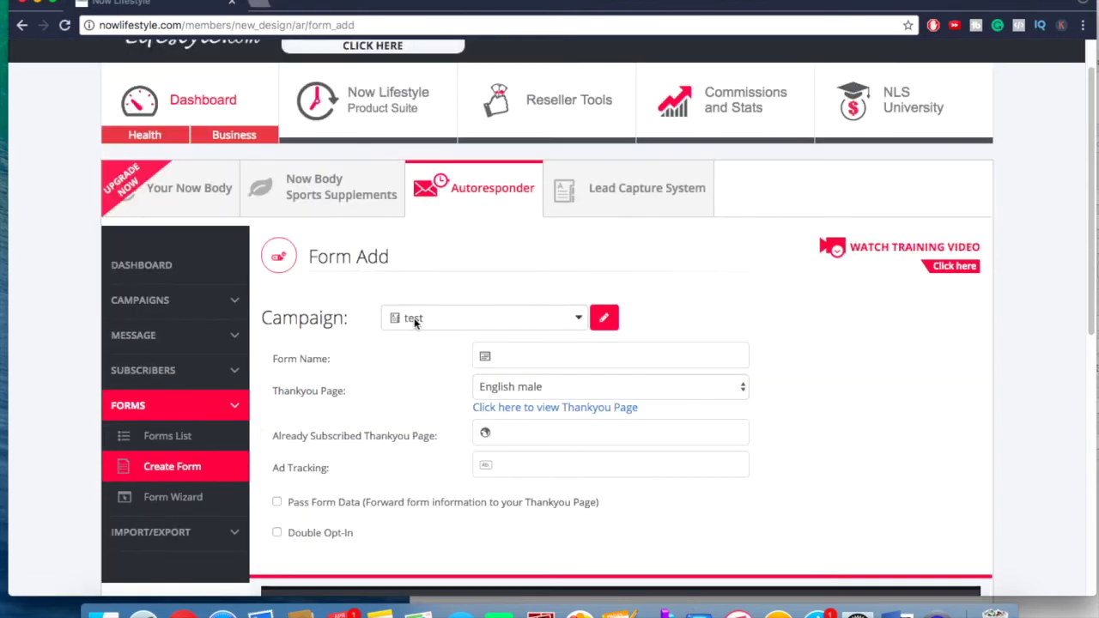
pyautogui.click(569, 359)
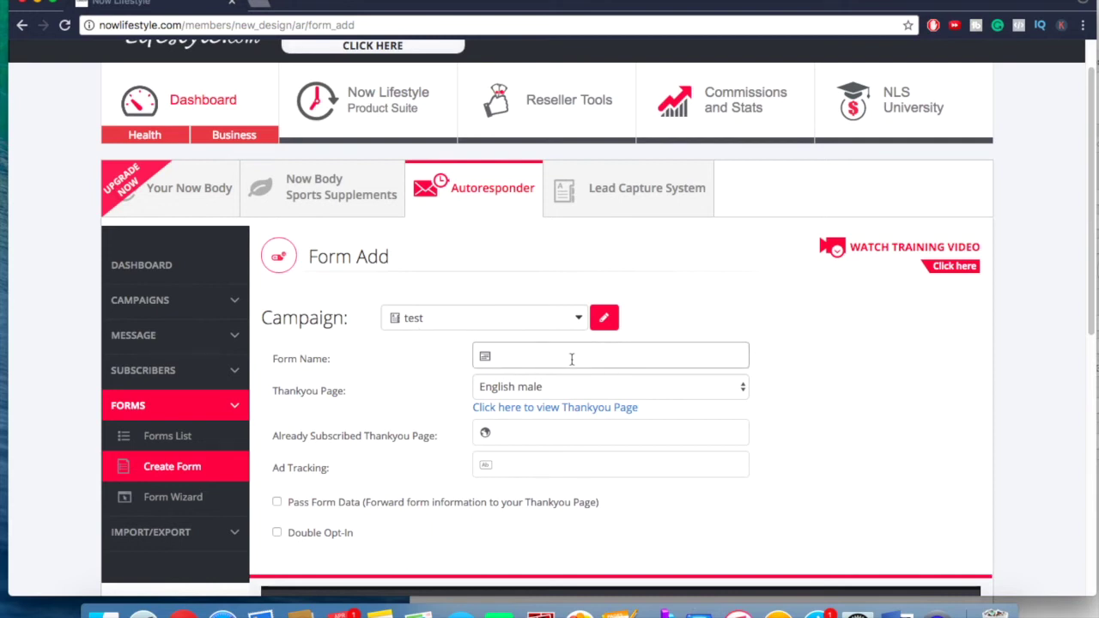
pyautogui.write('test')
pyautogui.click(569, 432)
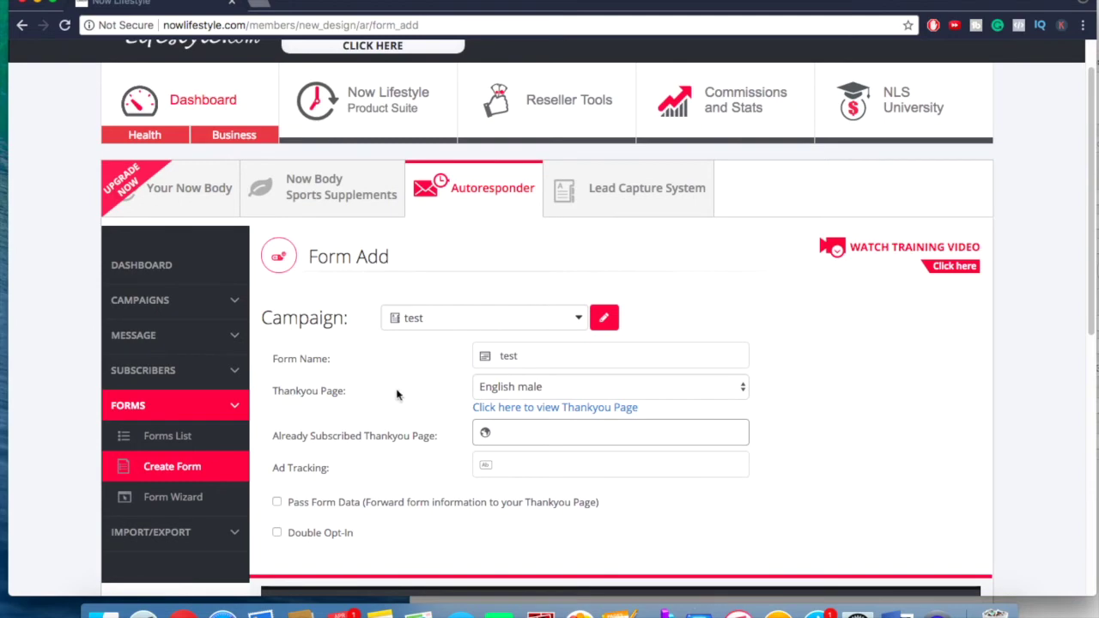
# - Preview the form's default thank-you page and try the Custom URL option for it
pyautogui.click(507, 409)
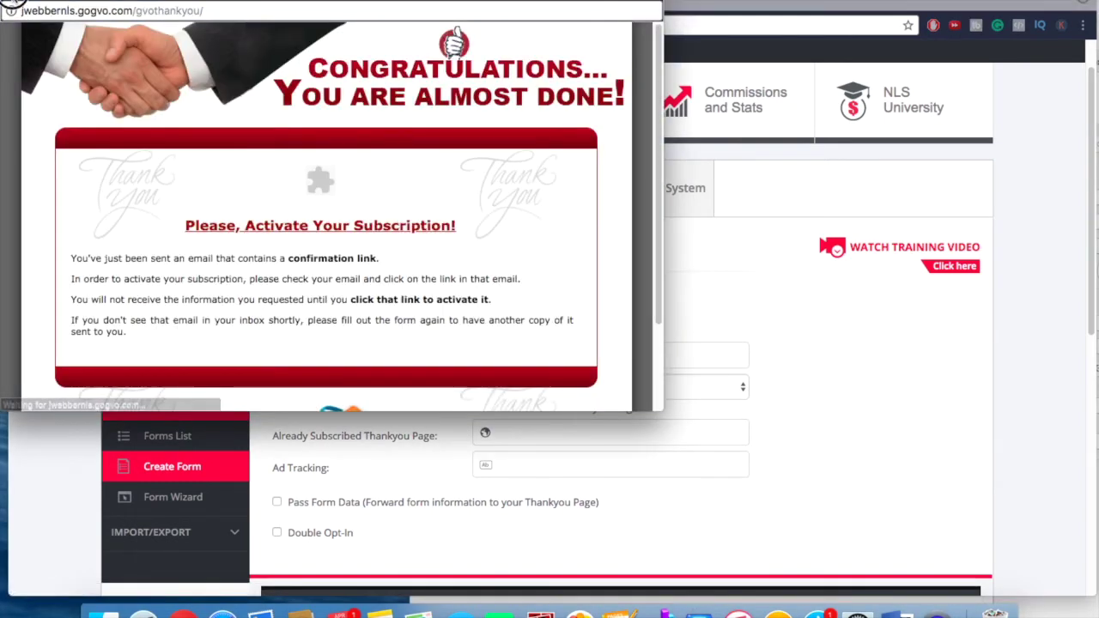
pyautogui.press('super+w')
pyautogui.click(568, 391)
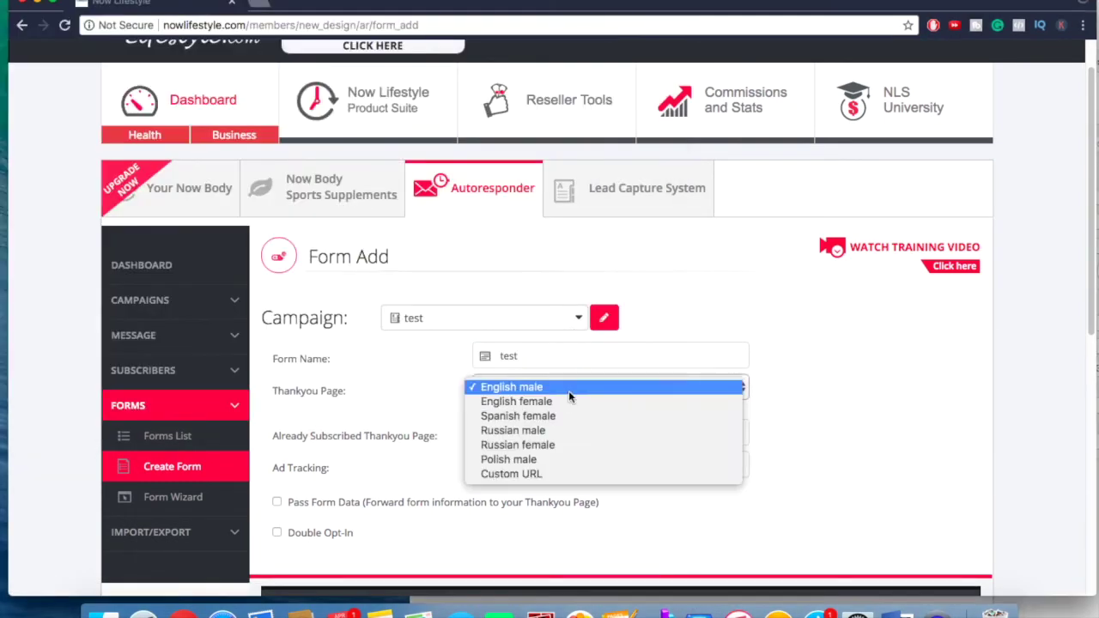
pyautogui.click(554, 475)
pyautogui.click(511, 416)
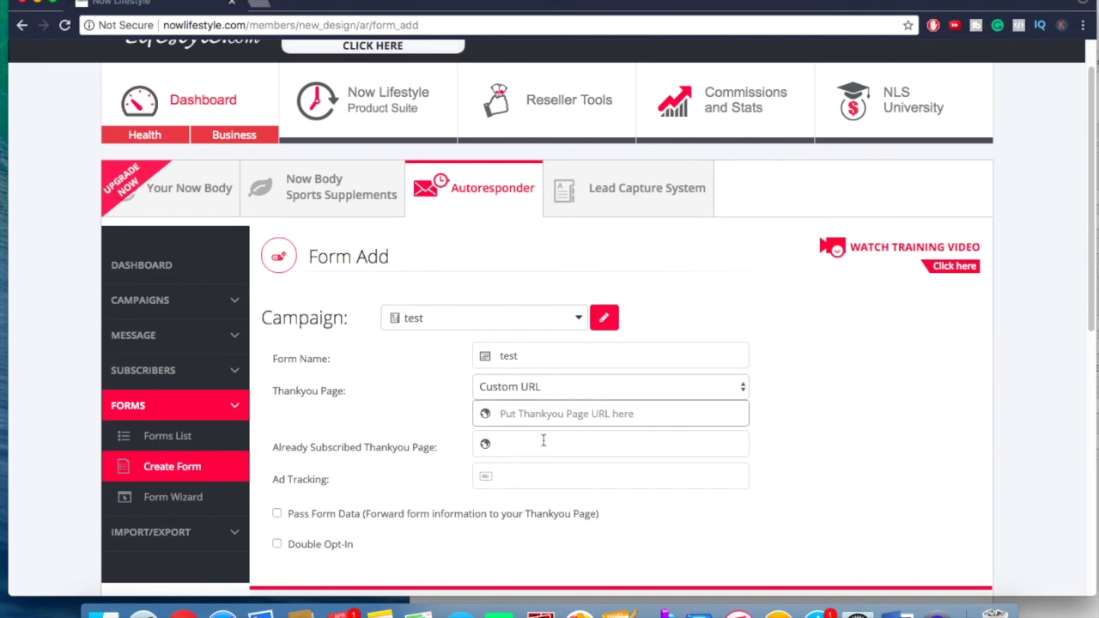
# - Make the First Name field visible and required, and add the form
pyautogui.scroll(-2, 536, 446)
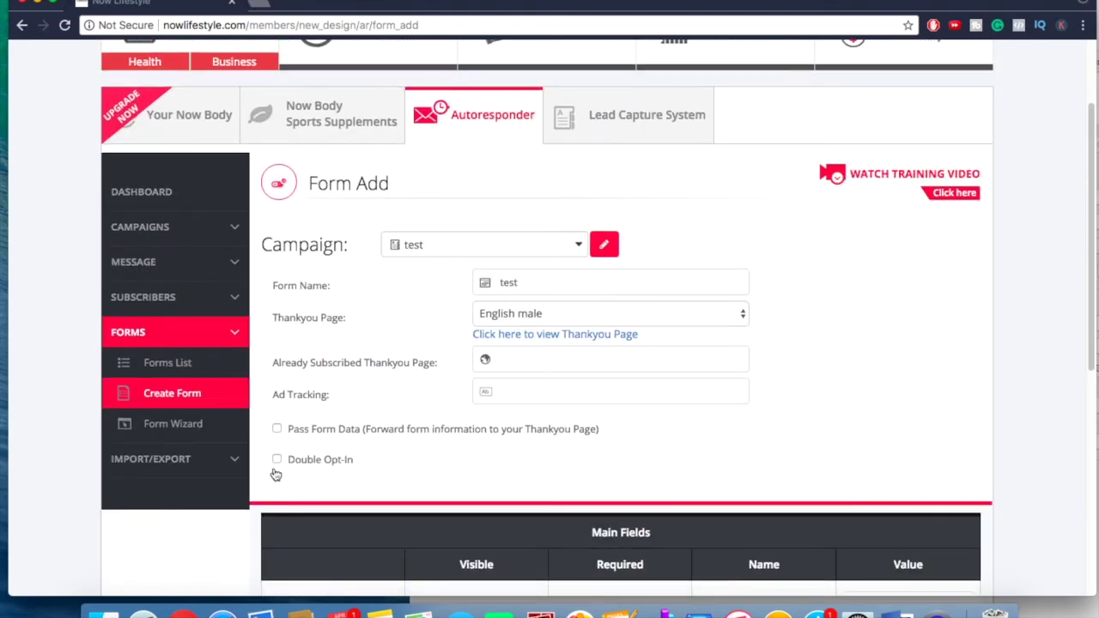
pyautogui.scroll(-3, 277, 459)
pyautogui.scroll(-8, 279, 464)
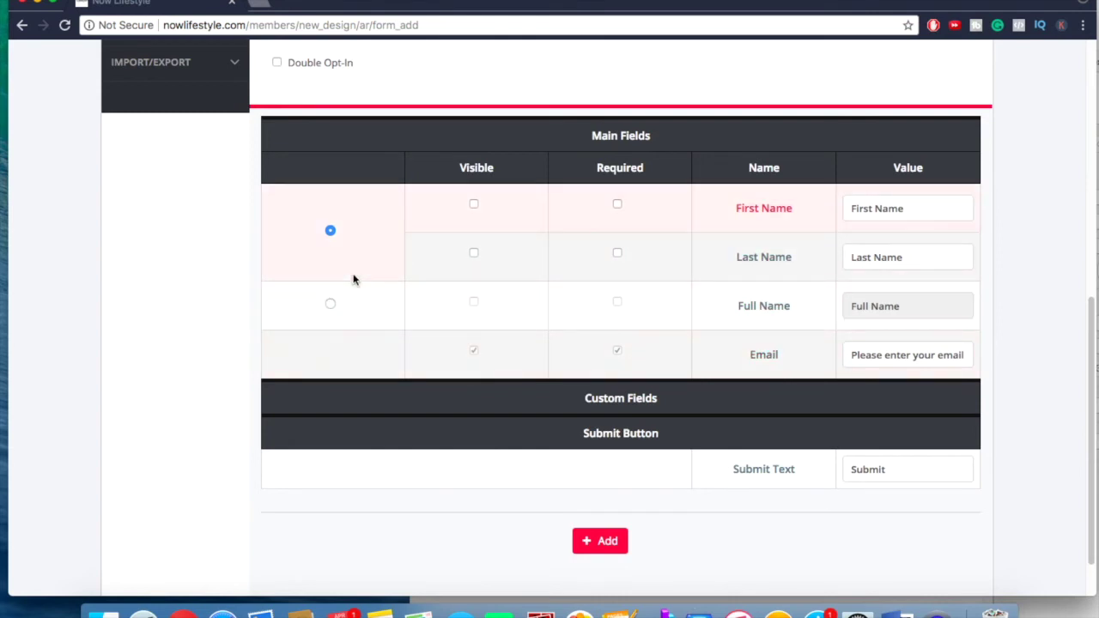
pyautogui.click(474, 206)
pyautogui.click(617, 207)
pyautogui.click(622, 529)
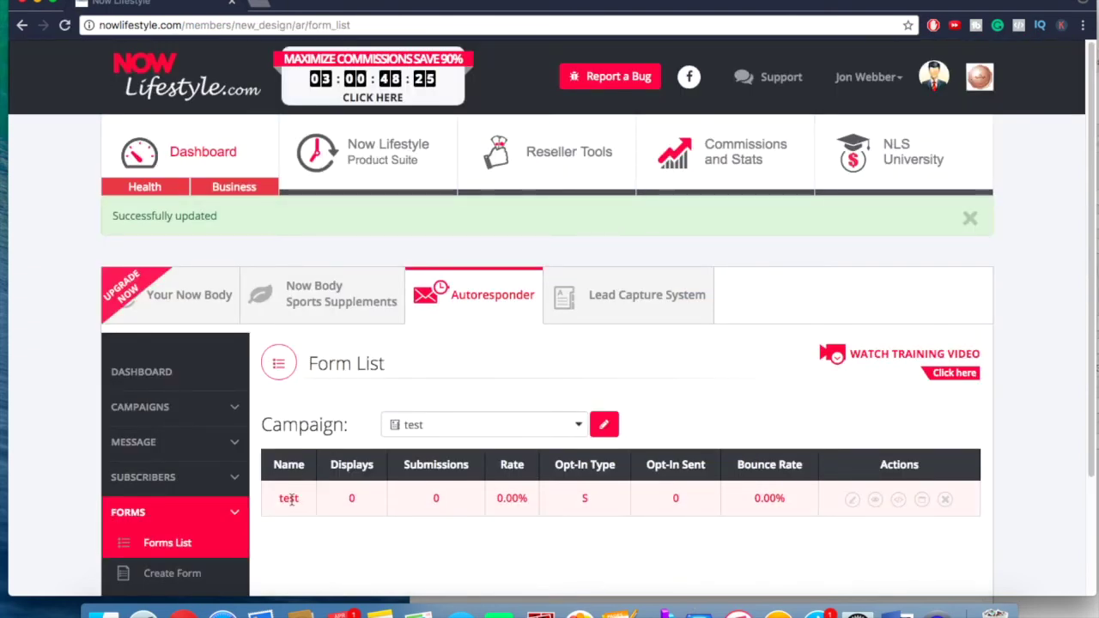
# - View the HTML code of the test form, and go back to the form list
pyautogui.click(899, 501)
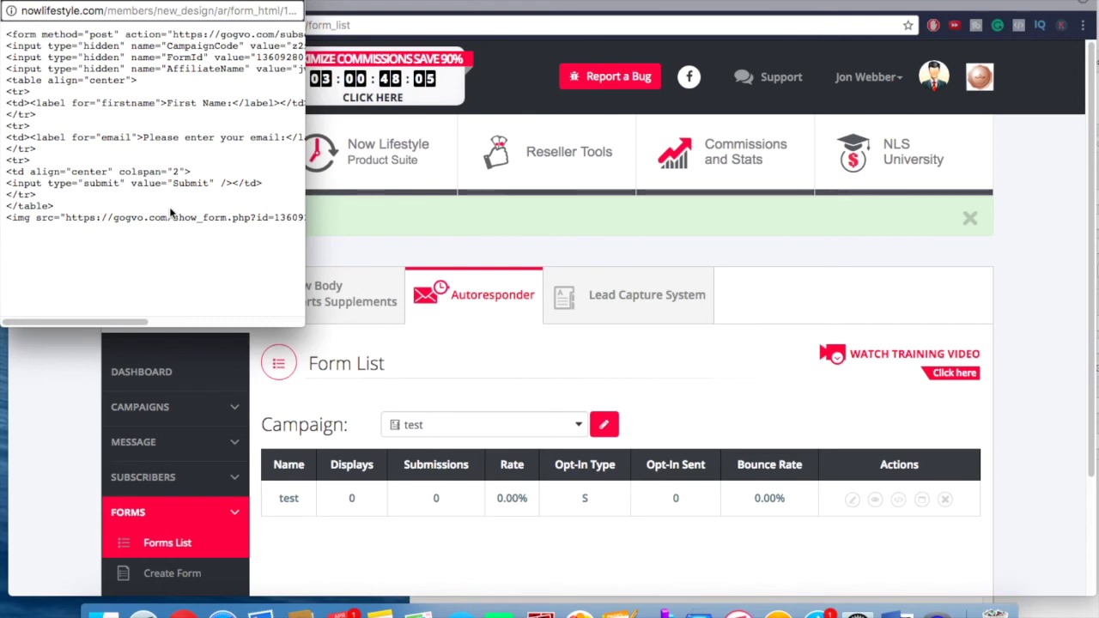
pyautogui.click(226, 444)
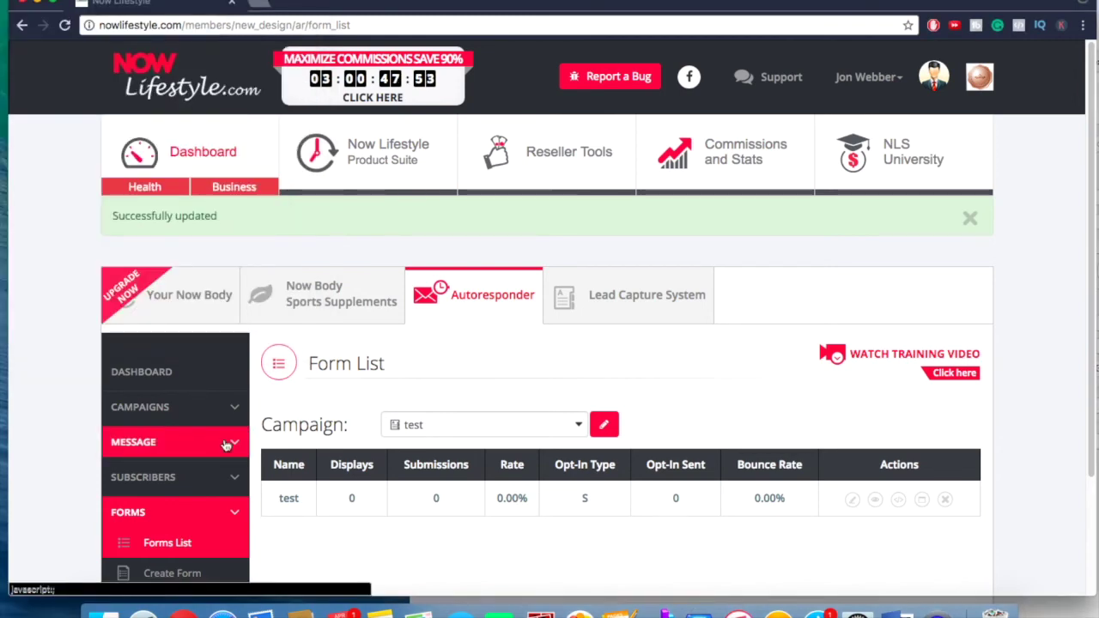
# - Start a new follow-up message that sends 0 days after the previous message, with the subject "Welcome"
pyautogui.click(195, 443)
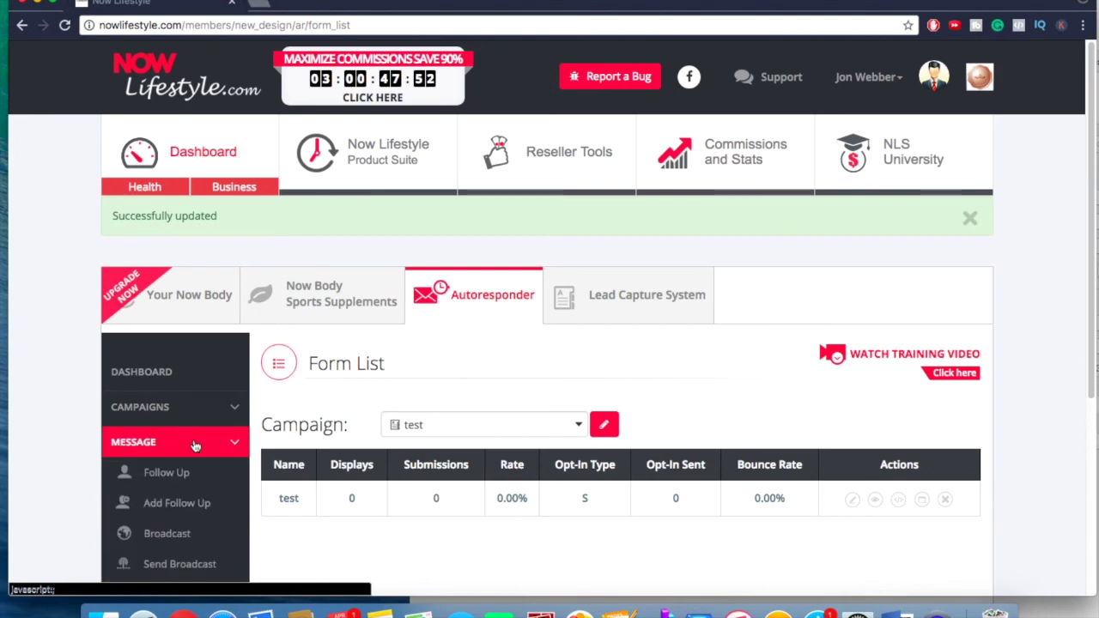
pyautogui.click(174, 507)
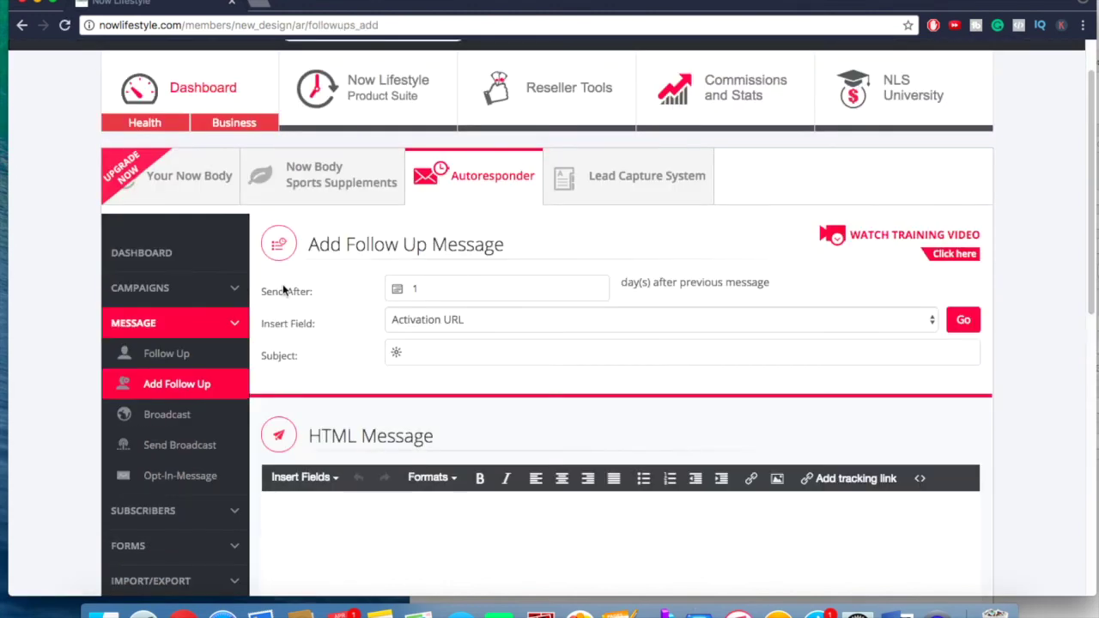
pyautogui.click(443, 286)
pyautogui.press('BackSpace')
pyautogui.write('0')
pyautogui.click(350, 335)
pyautogui.click(464, 354)
pyautogui.write('Welcome')
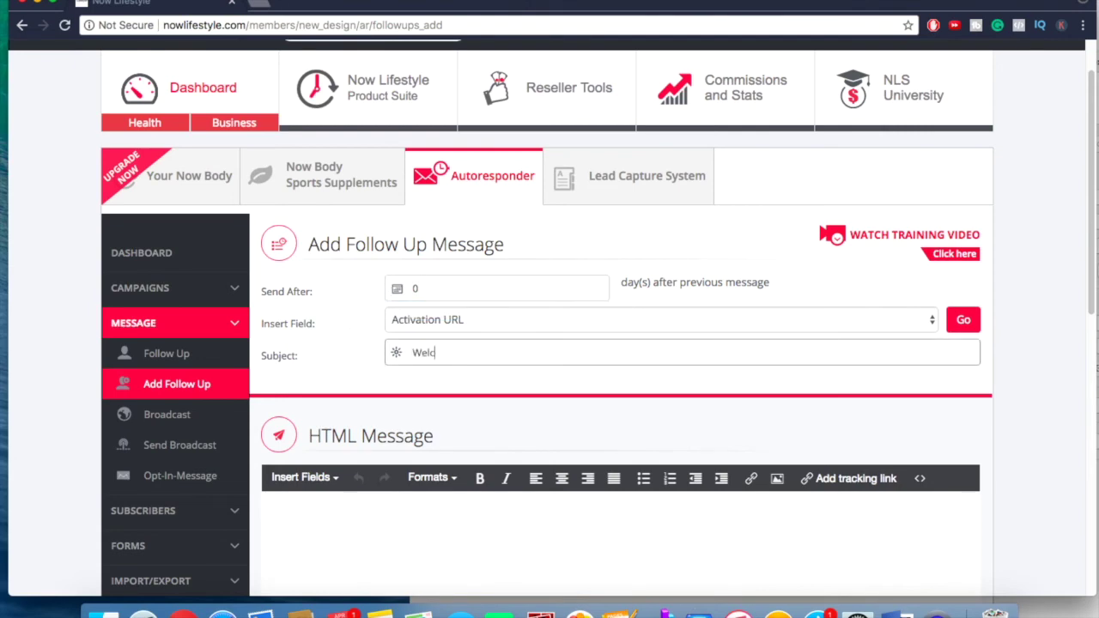
# - Write "Welcome to the list!" as the HTML body of the follow-up message
pyautogui.click(278, 524)
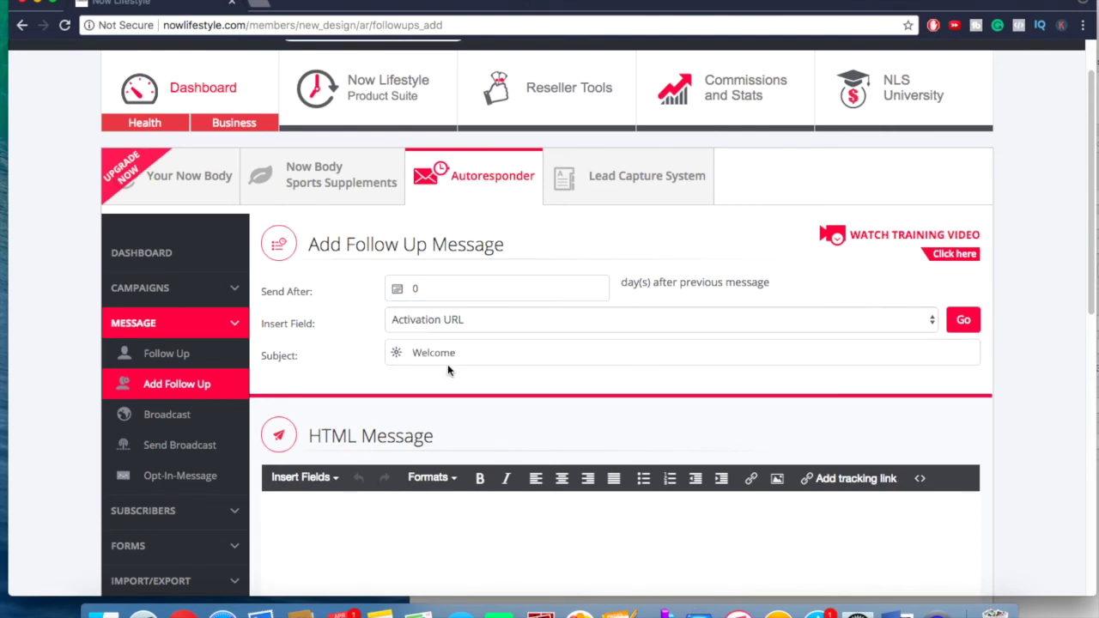
pyautogui.scroll(-3, 447, 370)
pyautogui.write('Welcome to the list!')
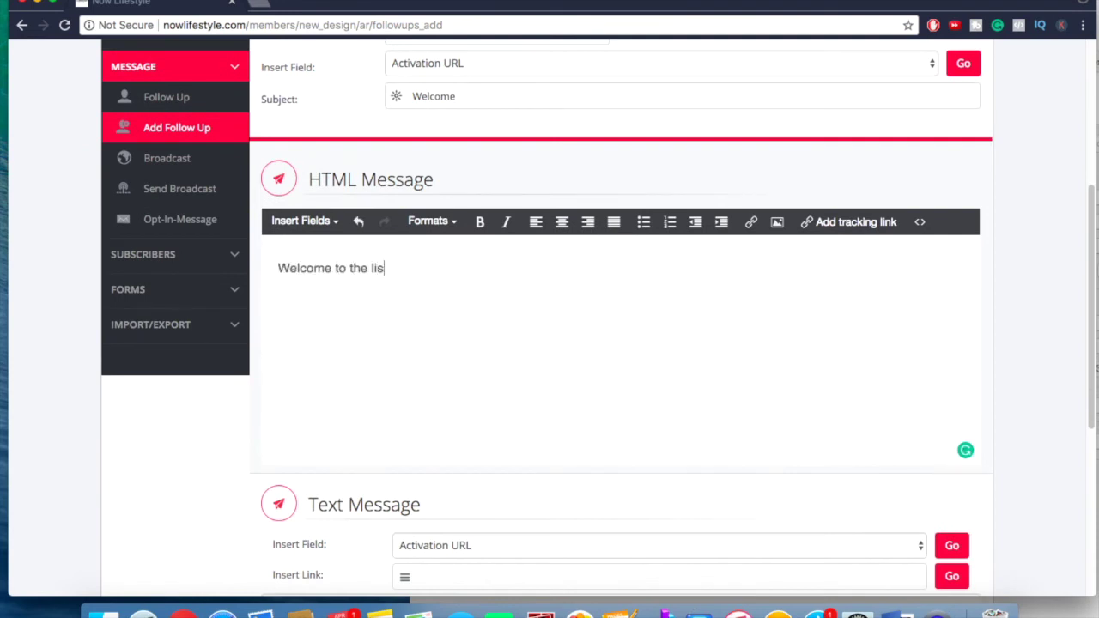
# - Copy the HTML body text into the plain-text version of the message and add the follow-up to the campaign
pyautogui.tripleClick(426, 273)
pyautogui.press('super+c')
pyautogui.scroll(-3, 216, 432)
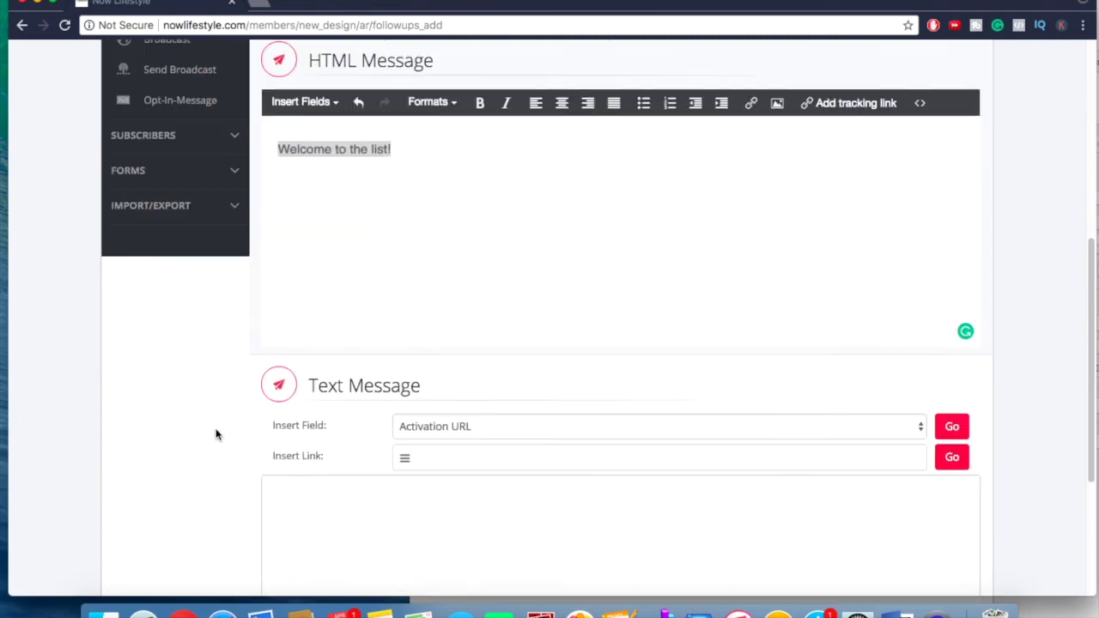
pyautogui.click(310, 372)
pyautogui.press('super+v')
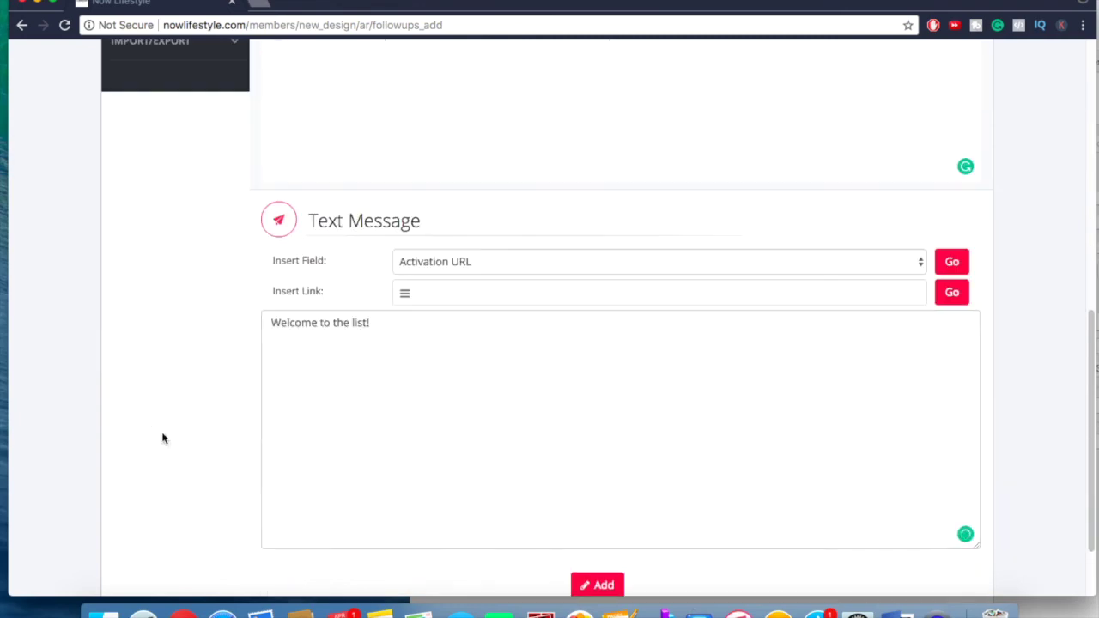
pyautogui.scroll(-1, 162, 437)
pyautogui.click(592, 505)
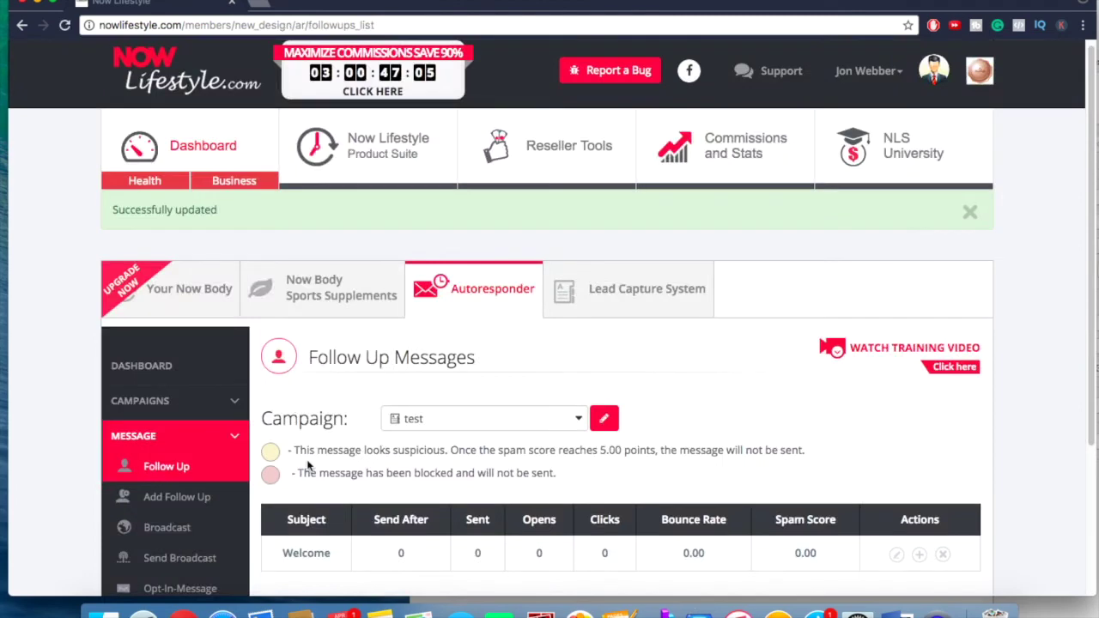
# - Start another follow-up message after the Welcome message and give it the subject "day 2"
pyautogui.scroll(-1, 306, 463)
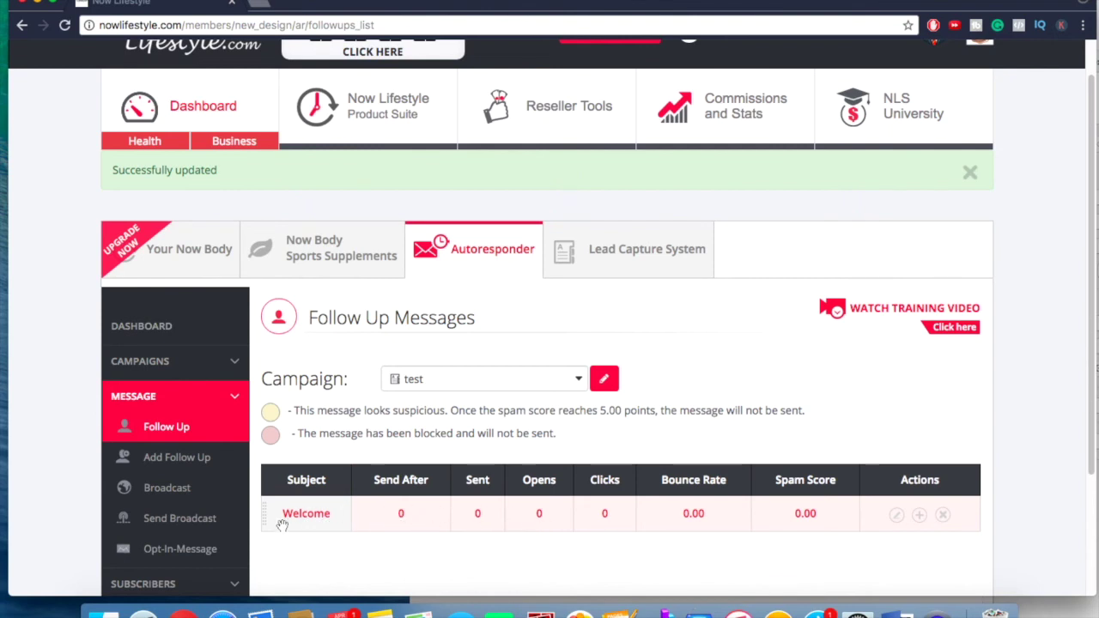
pyautogui.click(920, 515)
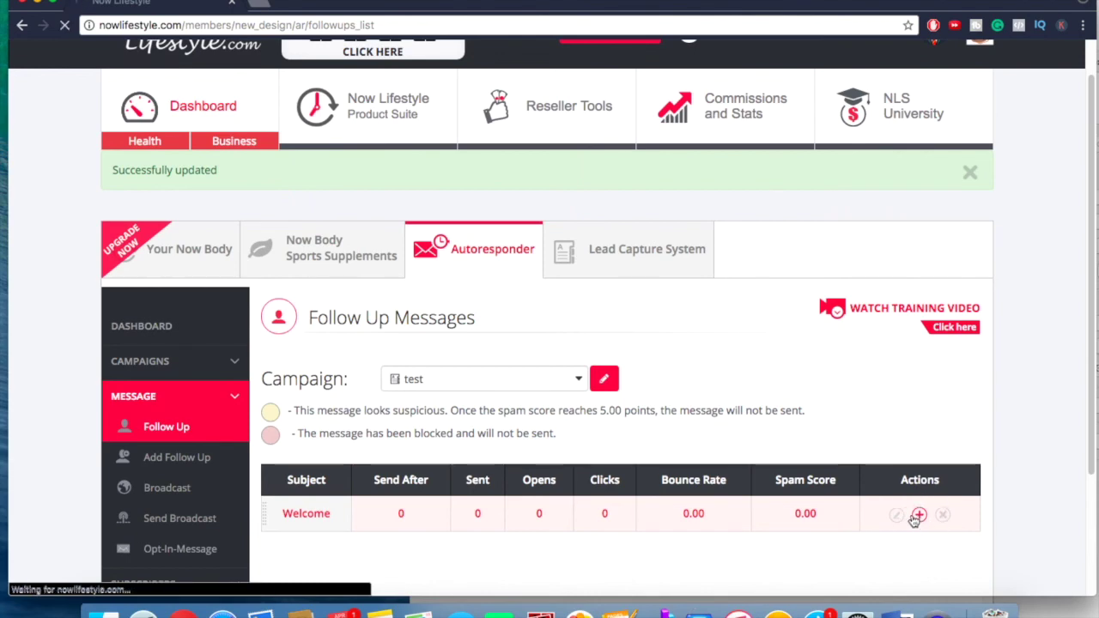
pyautogui.scroll(-1, 330, 391)
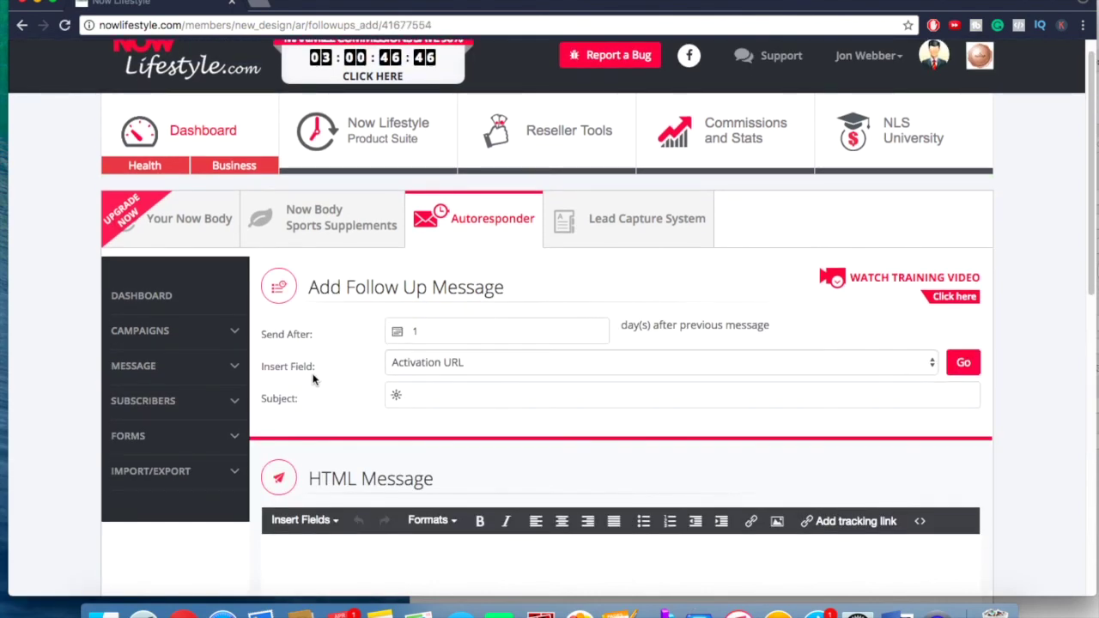
pyautogui.click(429, 391)
pyautogui.write('day 3')
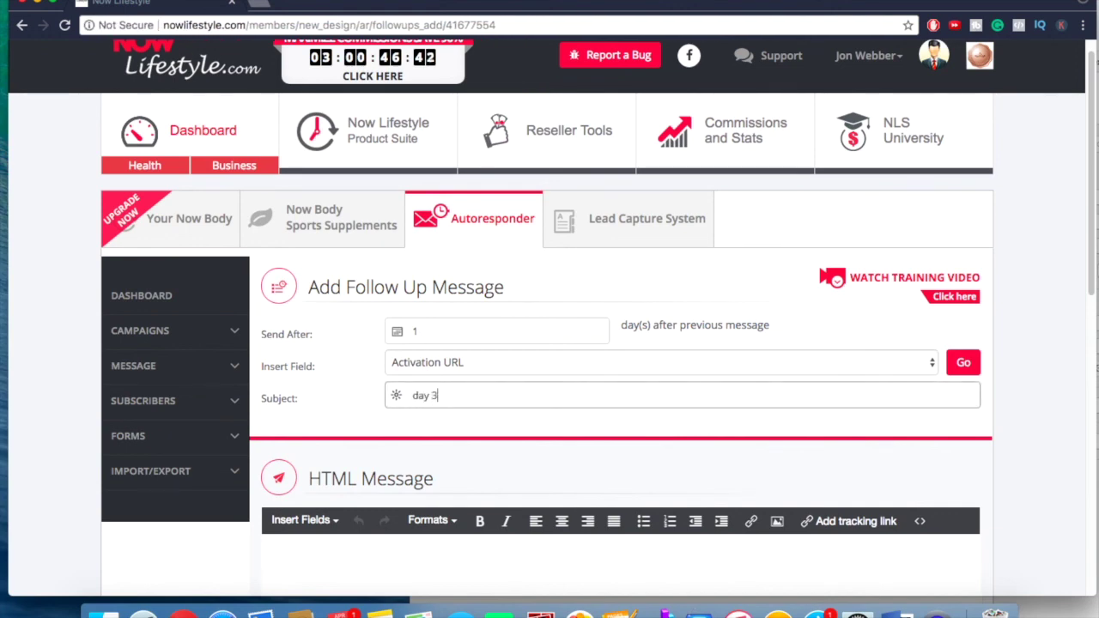
# - Enter "day 2" as both the HTML and the plain-text body, and add the follow-up message
pyautogui.click(441, 557)
pyautogui.write('day 2')
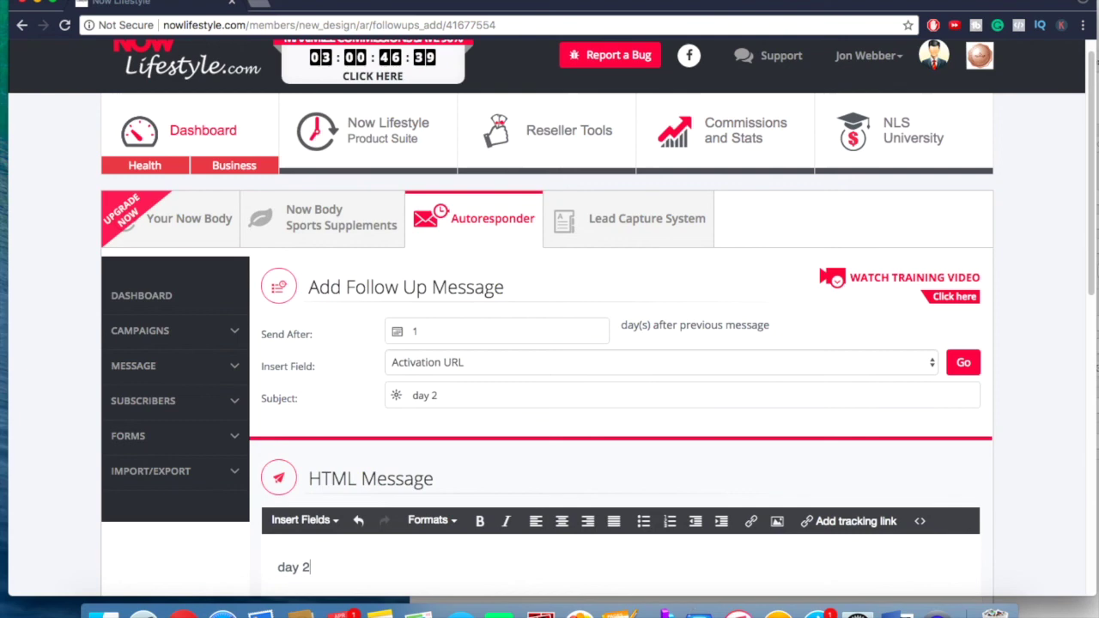
pyautogui.scroll(-5, 364, 258)
pyautogui.click(366, 440)
pyautogui.write('day 2')
pyautogui.scroll(-5, 562, 475)
pyautogui.click(603, 491)
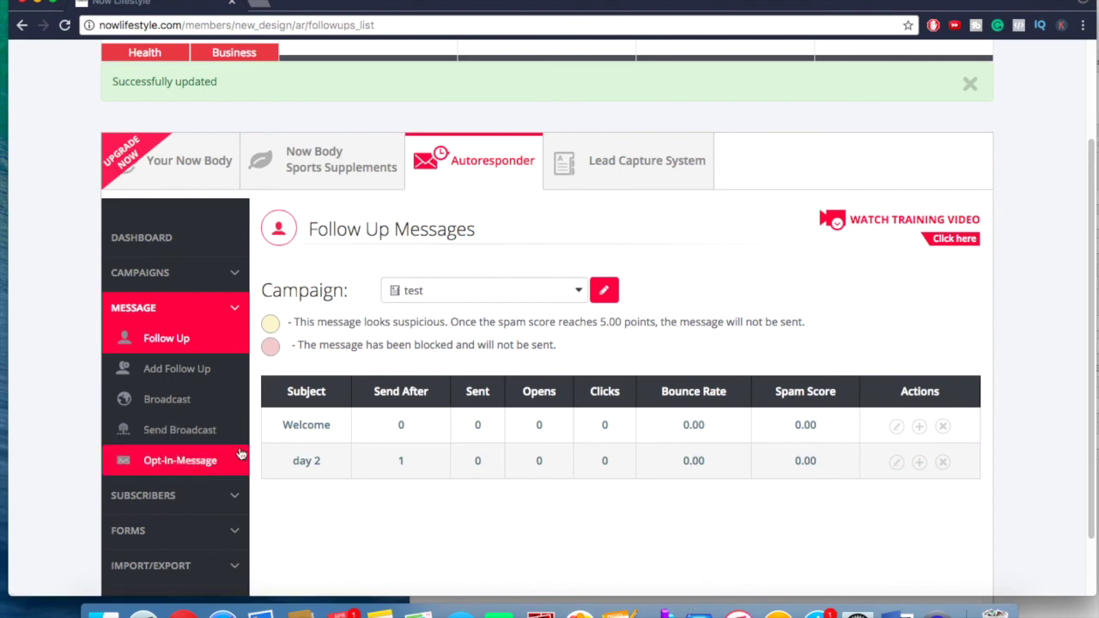
# - Start a new broadcast for the test campaign and review its send time, subject and message sections
pyautogui.click(180, 430)
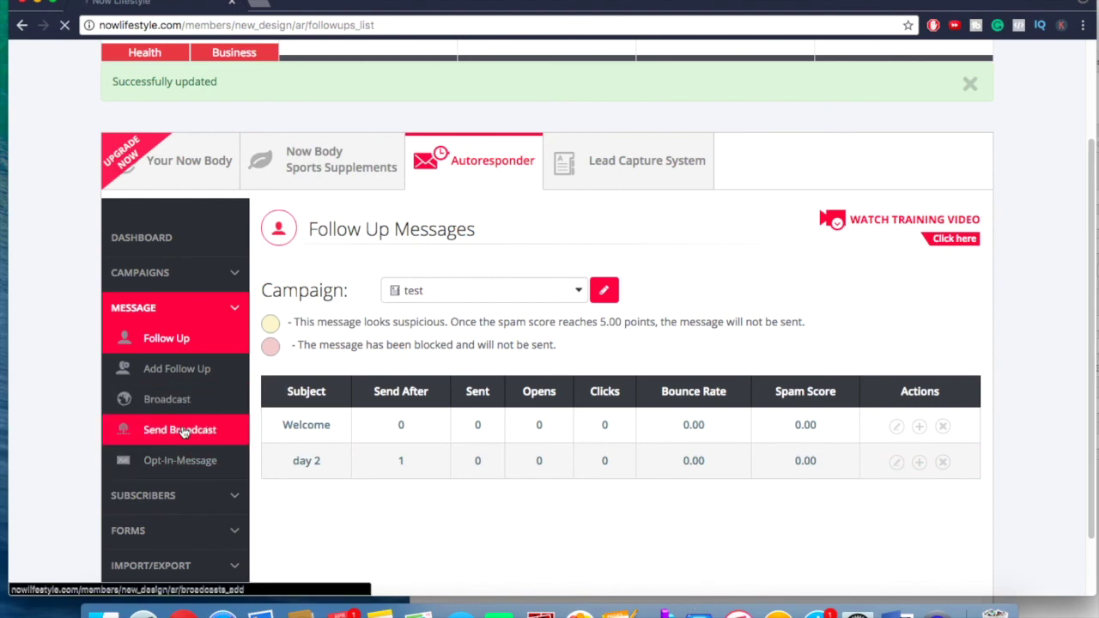
pyautogui.scroll(-1, 322, 438)
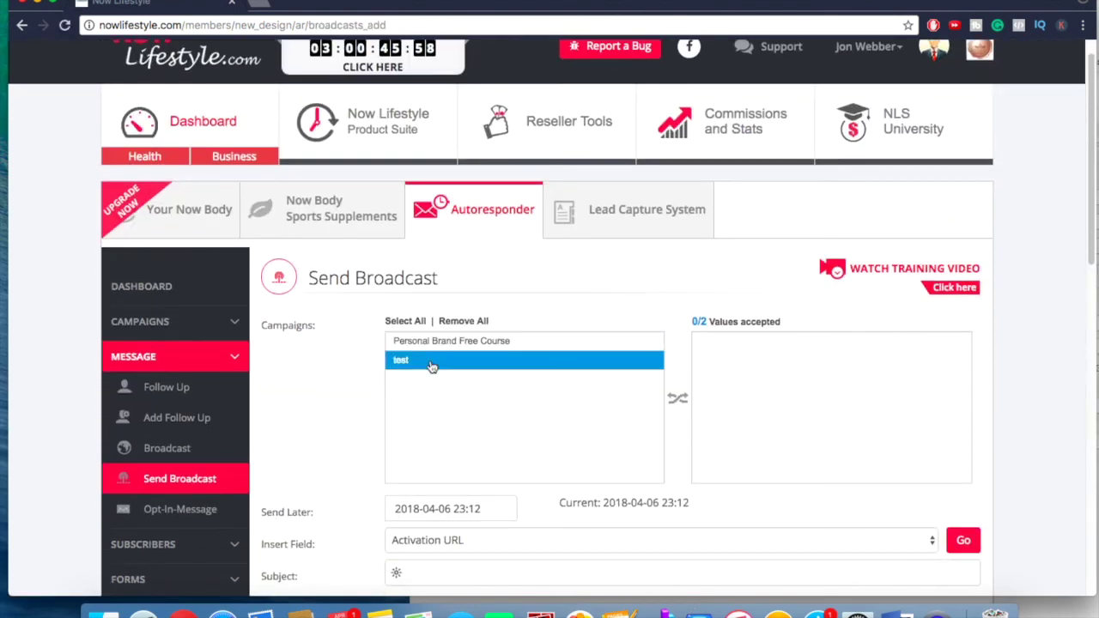
pyautogui.click(432, 367)
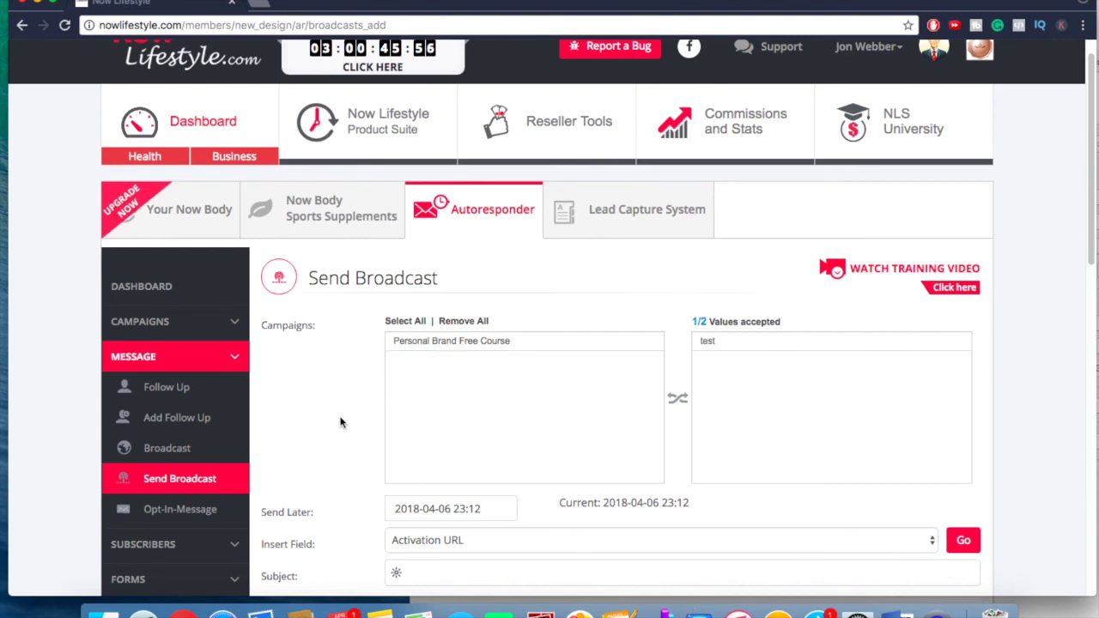
pyautogui.scroll(-5, 339, 421)
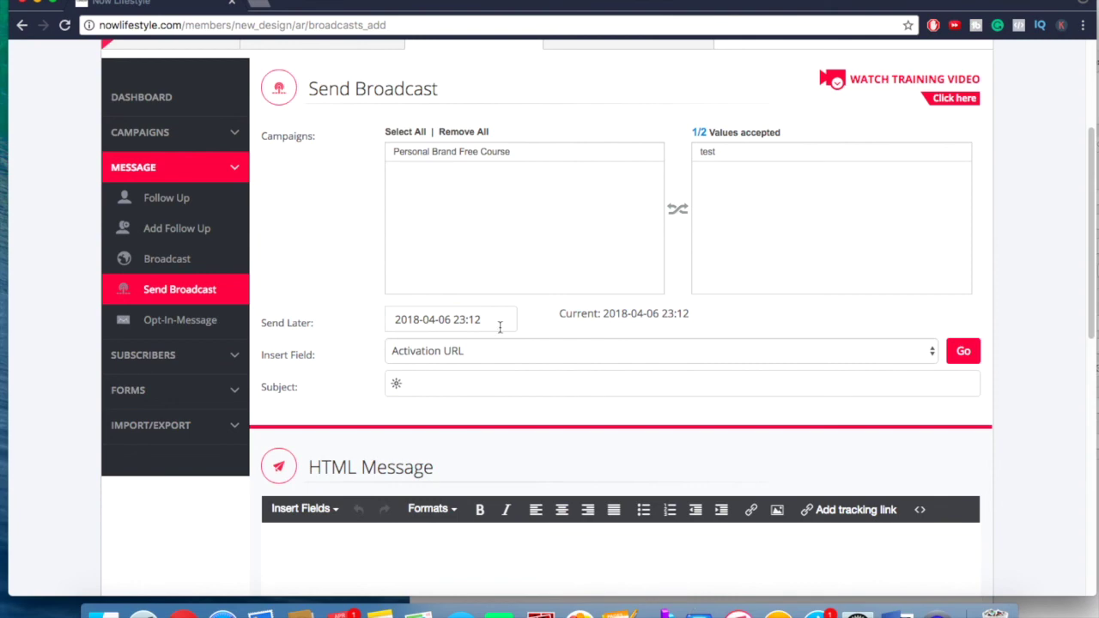
pyautogui.scroll(-7, 344, 447)
pyautogui.scroll(-5, 228, 444)
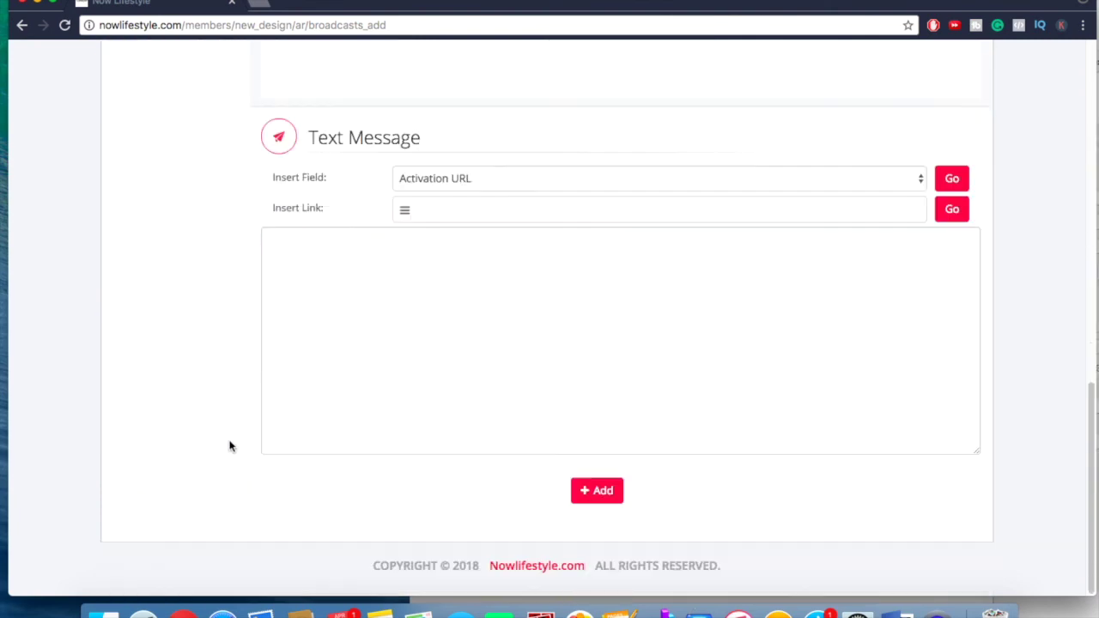
pyautogui.scroll(7, 257, 424)
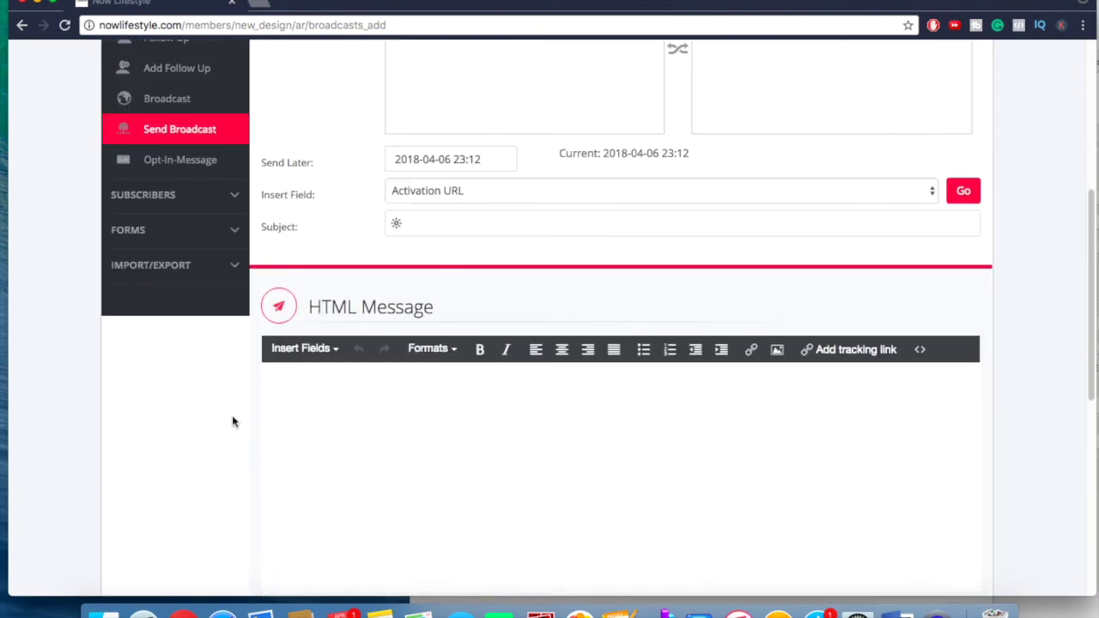
pyautogui.scroll(9, 239, 419)
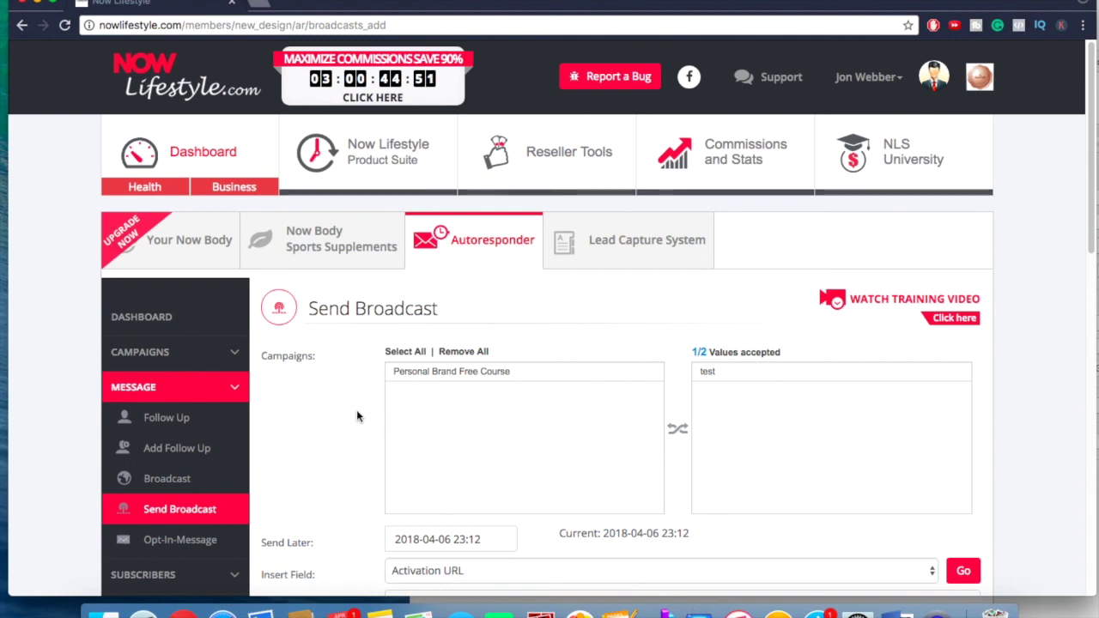
pyautogui.scroll(-2, 339, 419)
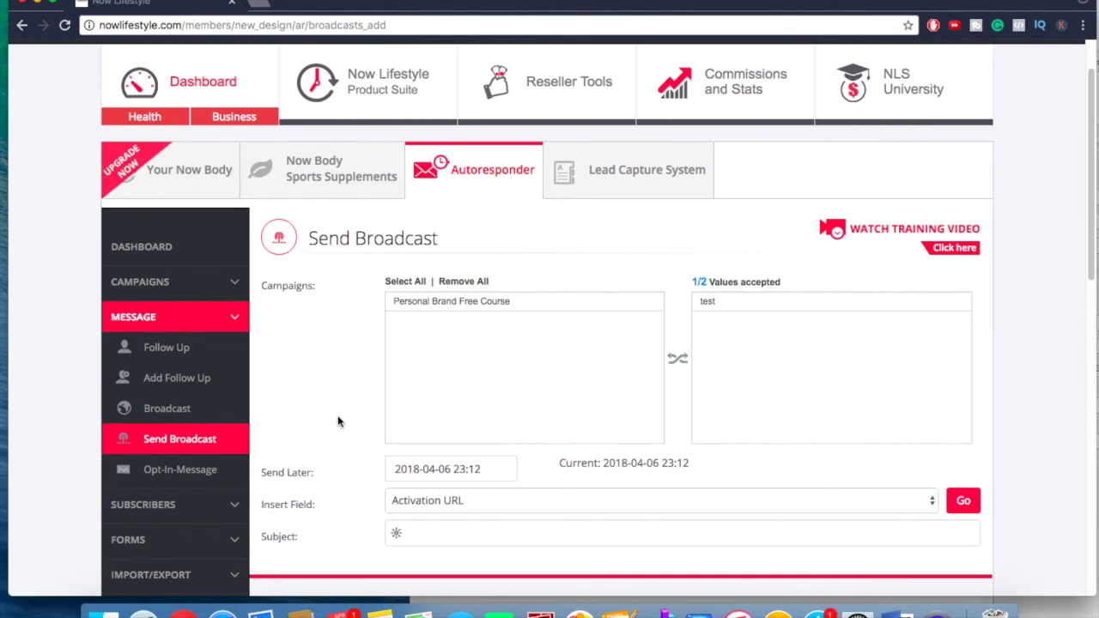